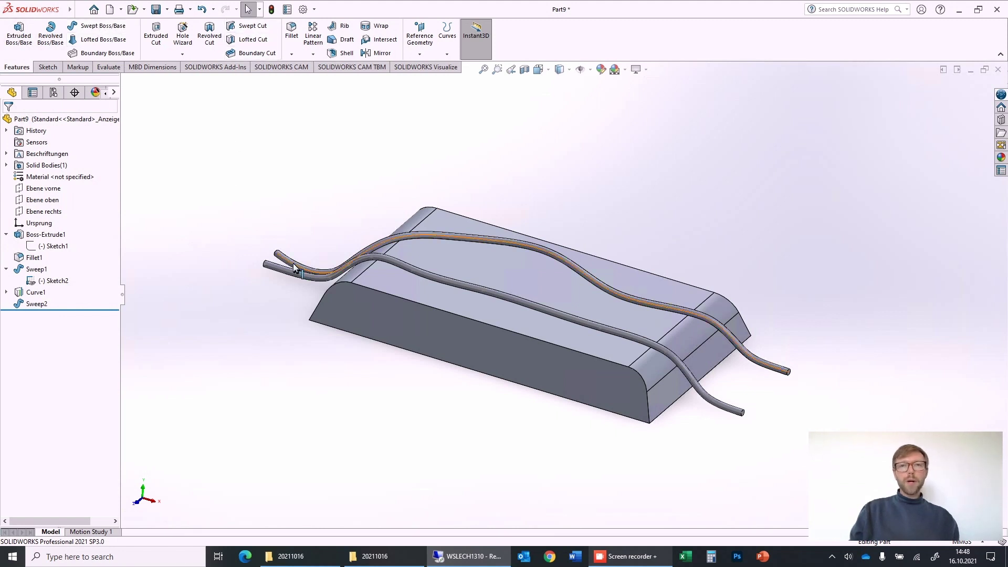
- Delete Sweep1 and Sweep2 together with Curve1 from the FeatureManager tree
middle_drag(249, 280, 411, 298)
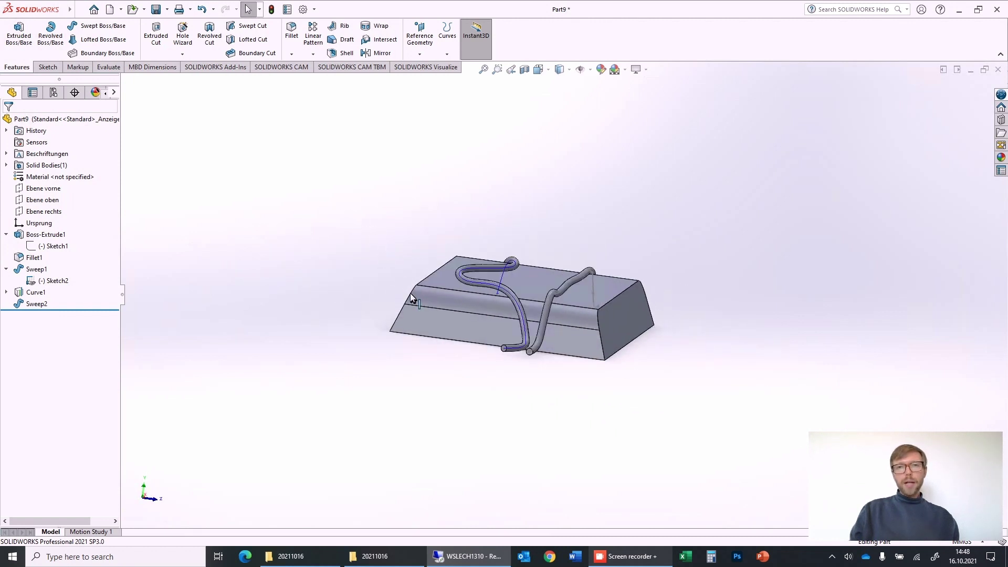
middle_drag(550, 257, 376, 353)
middle_drag(603, 268, 322, 266)
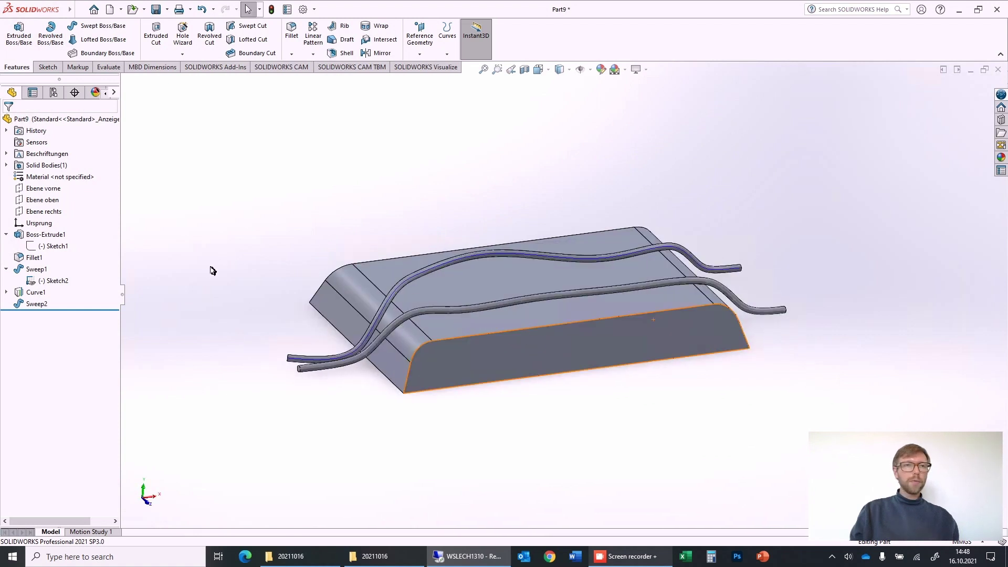
click(37, 304)
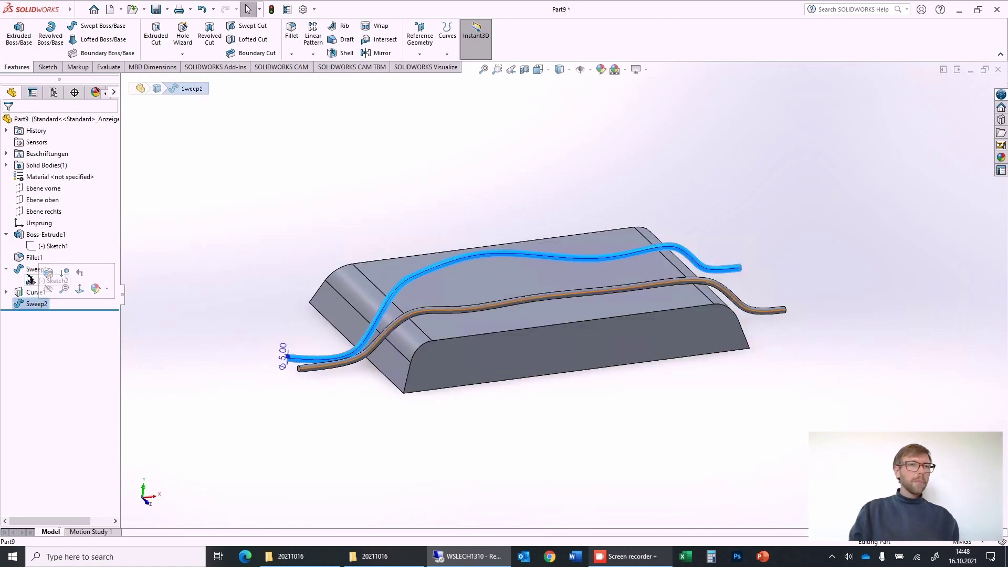
ctrl+click(29, 273)
right_click(28, 272)
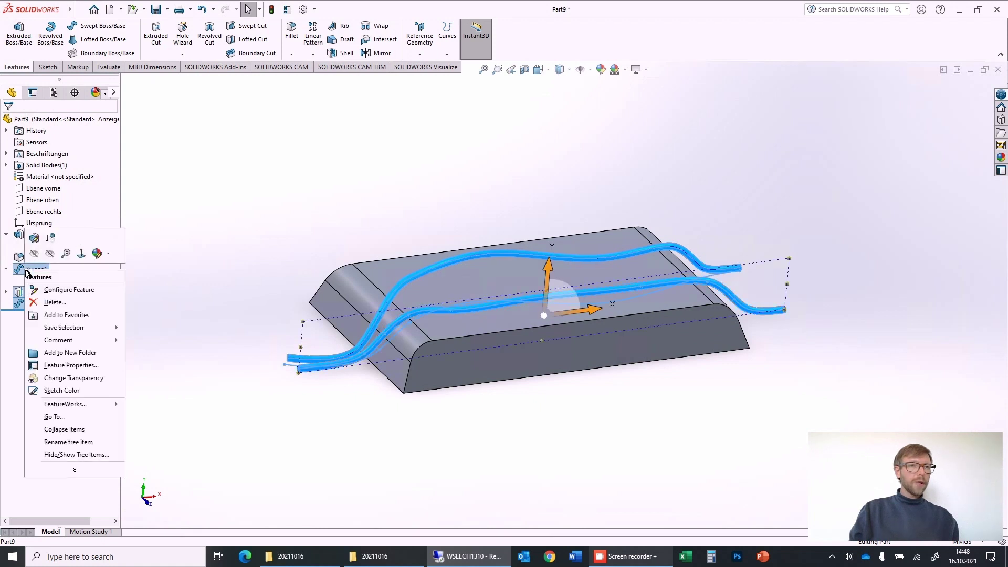
click(51, 304)
click(568, 276)
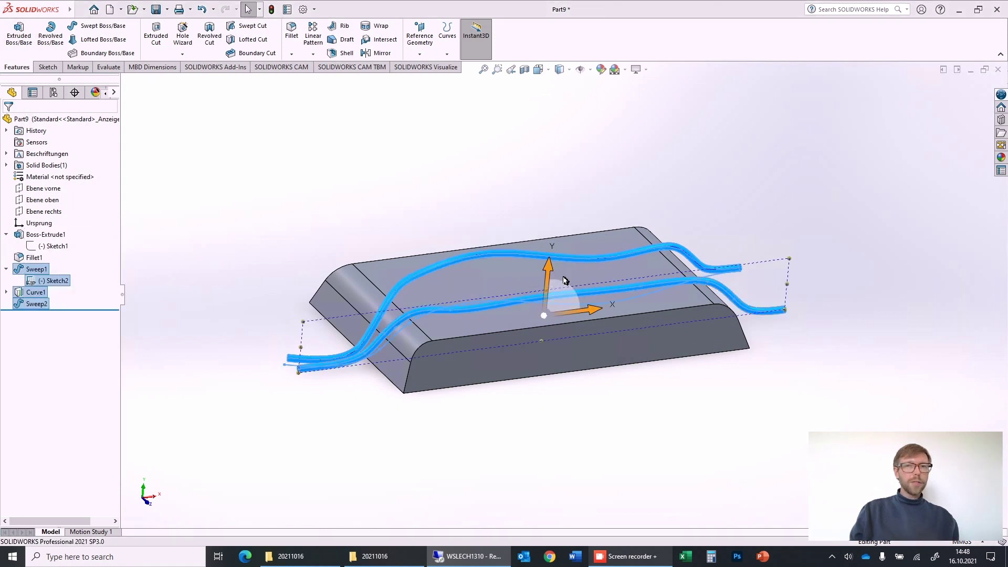
click(569, 241)
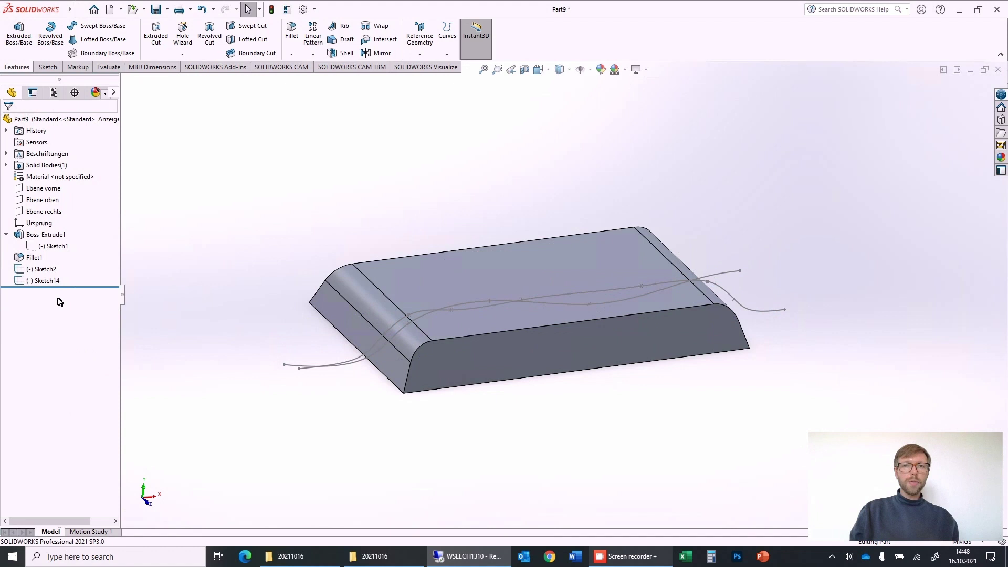
- Delete the leftover path sketches Sketch2 and Sketch14
right_click(42, 271)
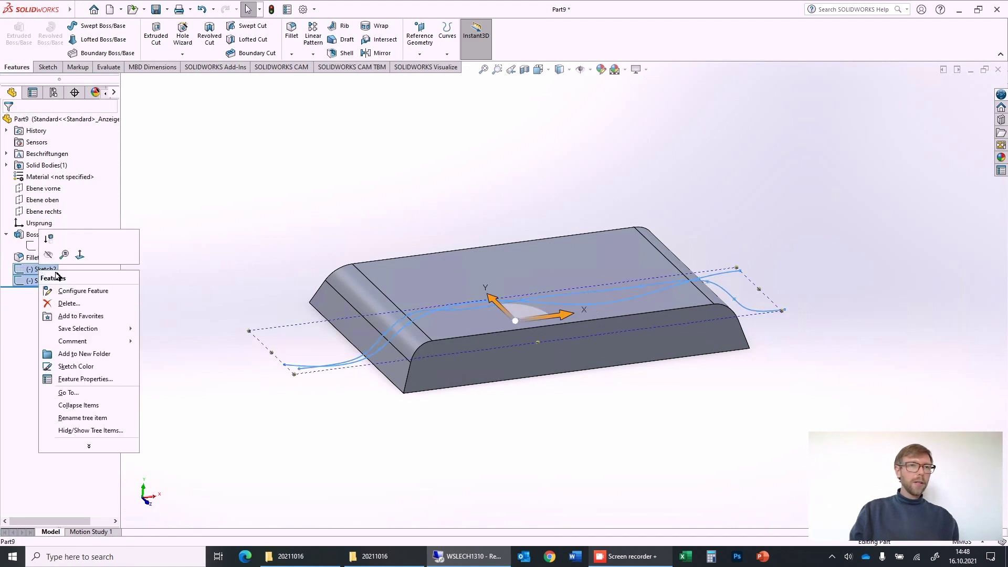
click(63, 305)
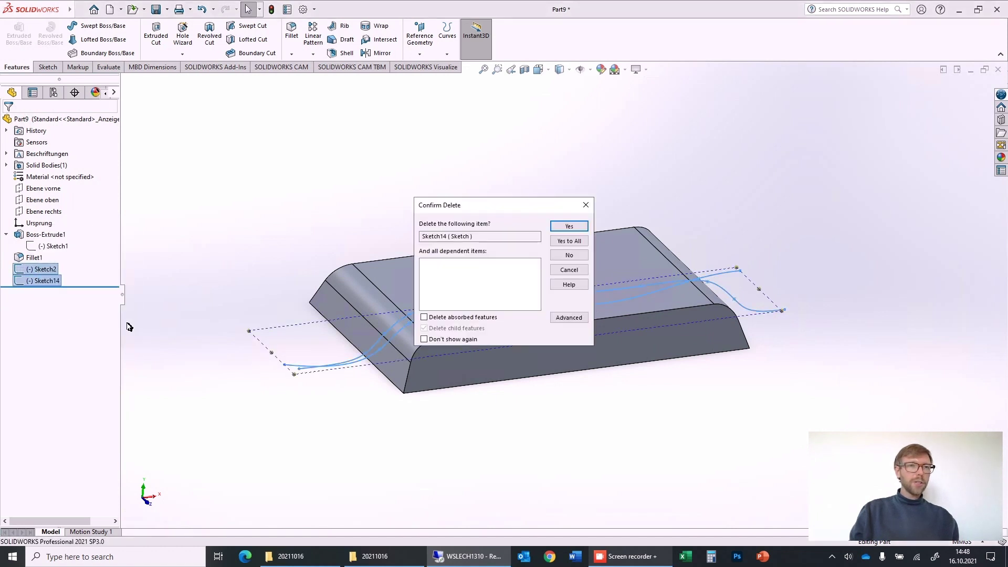
click(571, 242)
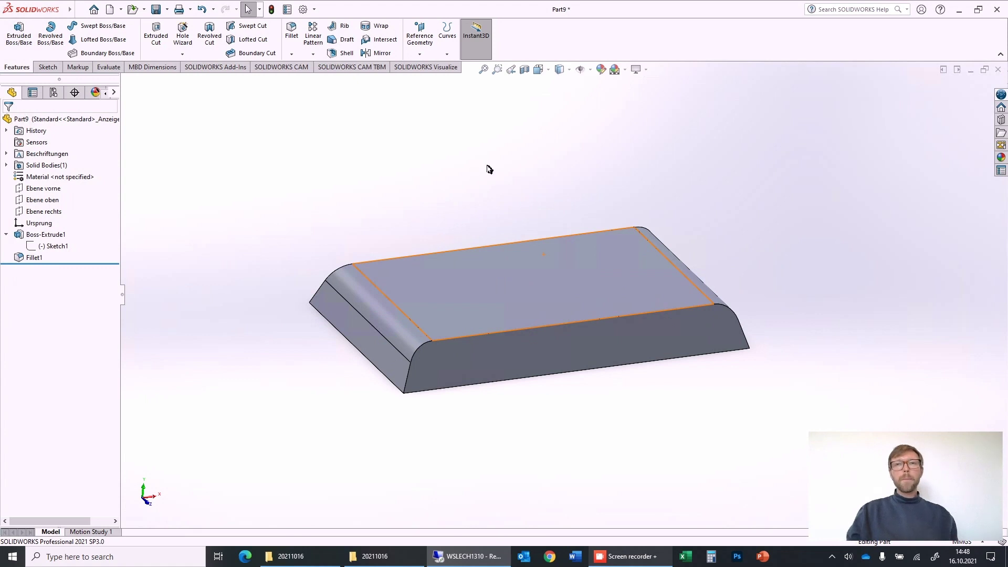
- Switch the block to the Front standard view
mouse_move(462, 289)
middle_down()
mouse_move(405, 263)
mouse_move(454, 300)
middle_up()
key(Escape)
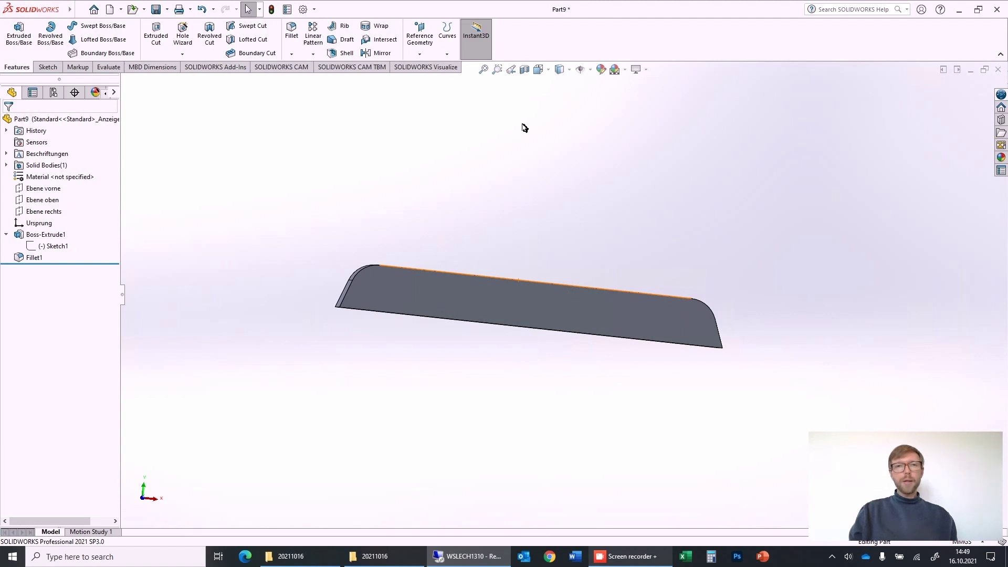
click(538, 70)
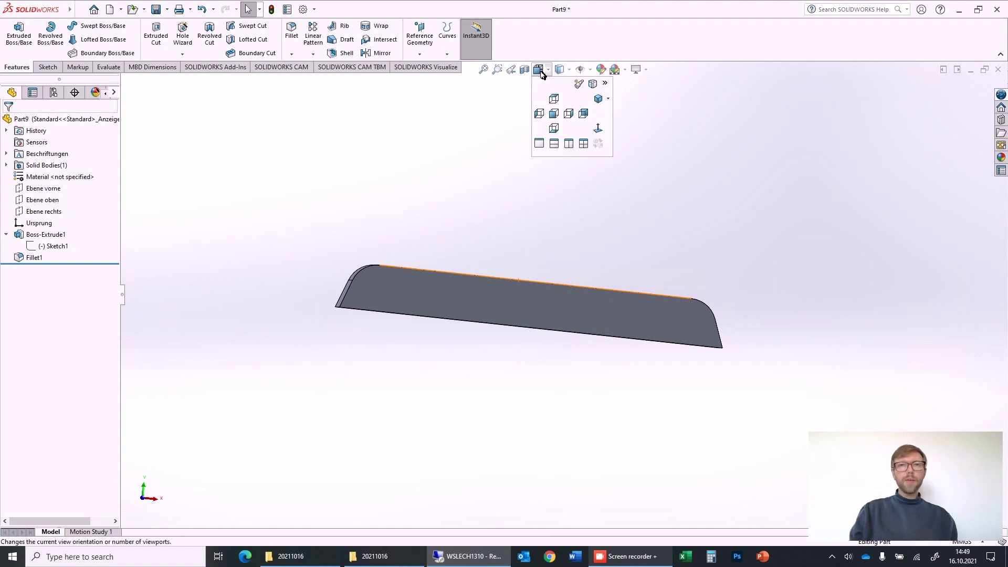
click(557, 117)
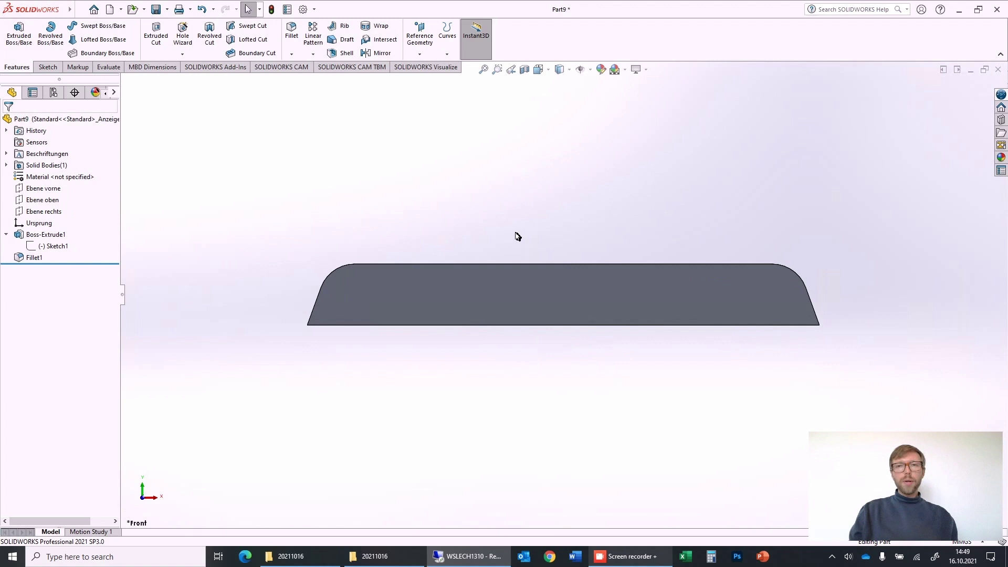
middle_drag(420, 204, 488, 226)
middle_drag(222, 292, 291, 322)
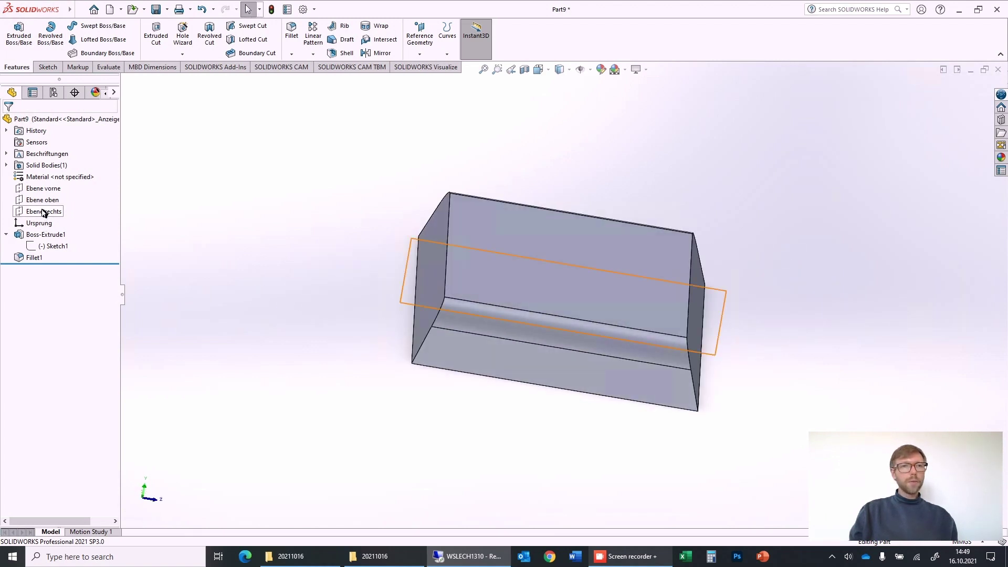
- Turn the view normal to Ebene vorne and open a new sketch on it
click(44, 189)
middle_drag(387, 283, 458, 170)
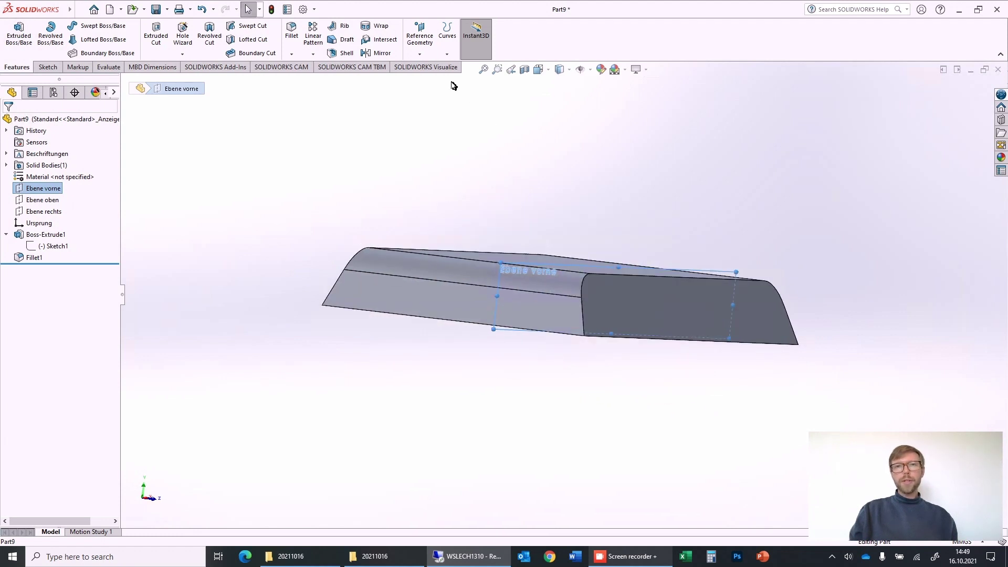
right_click(48, 190)
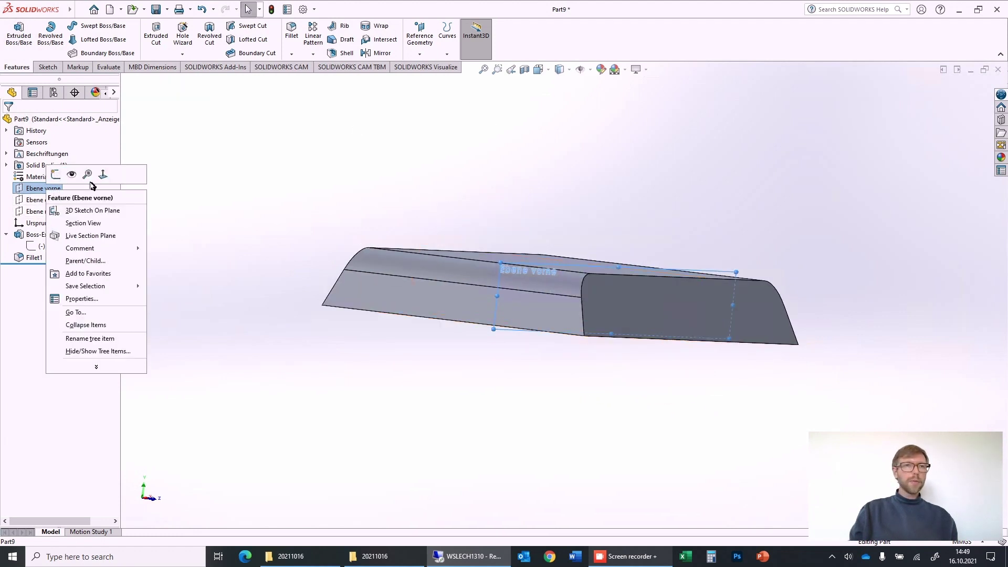
click(102, 176)
right_click(45, 193)
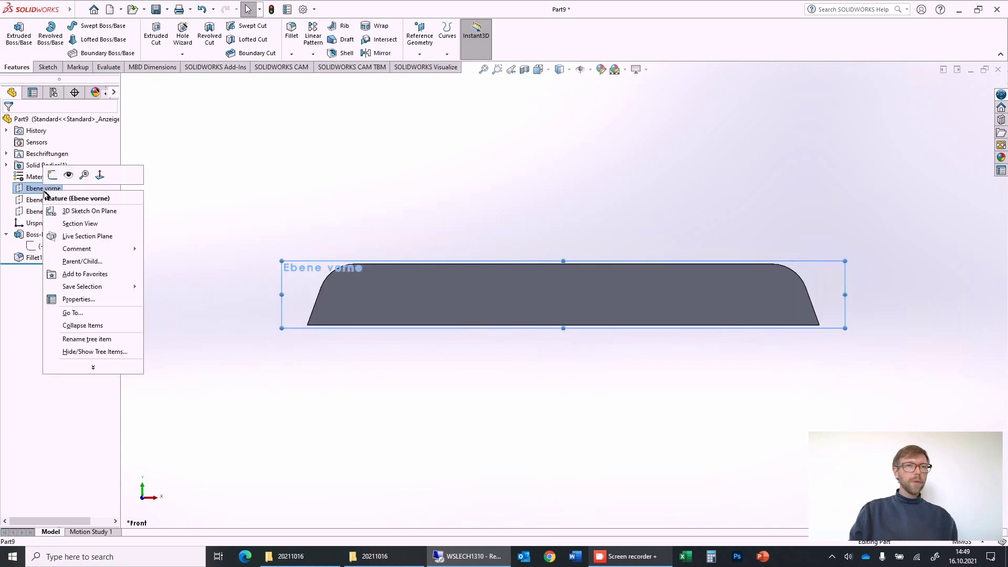
click(52, 176)
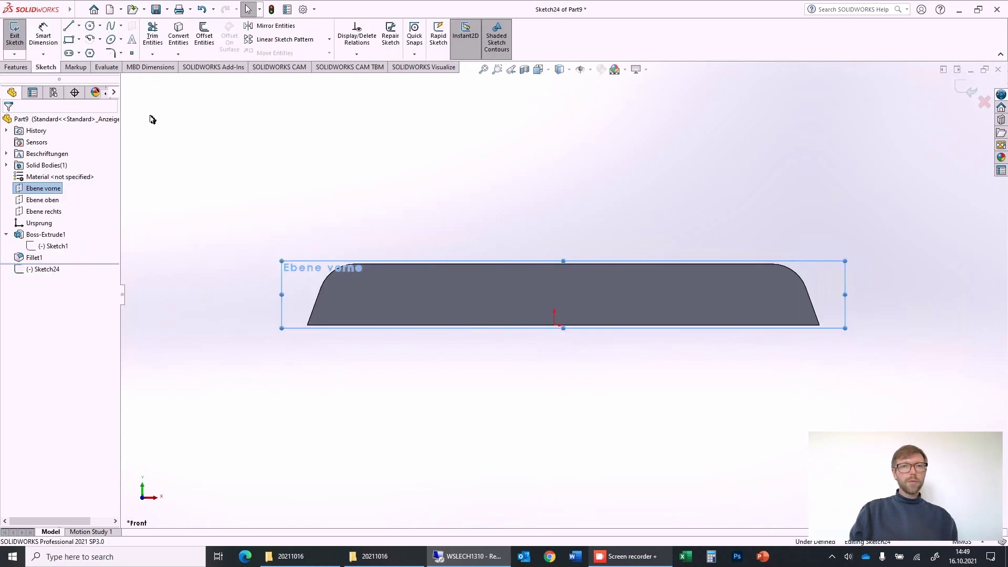
- Draw a nine-point spline from left of the block, along its top edge, down past the right end
click(111, 26)
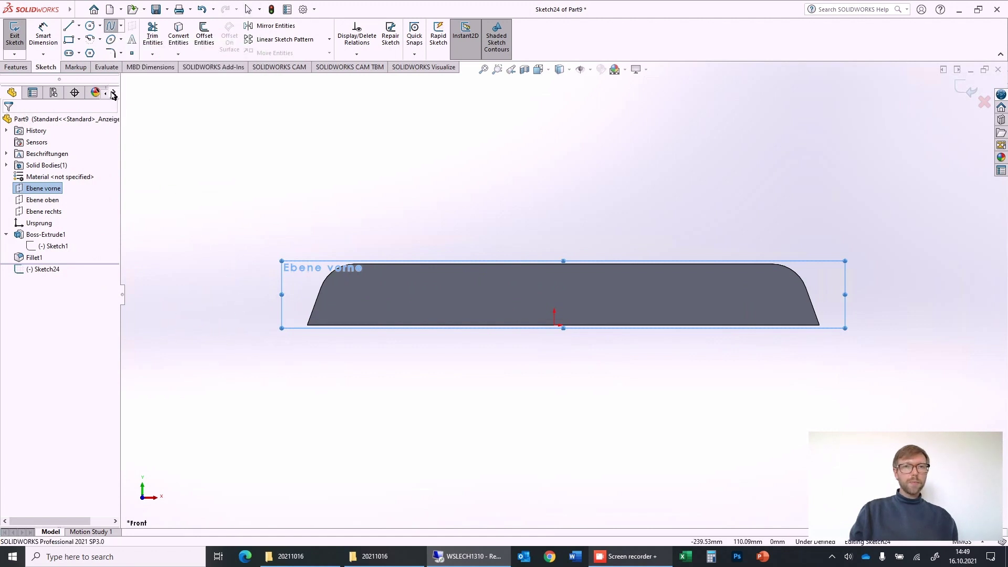
click(111, 27)
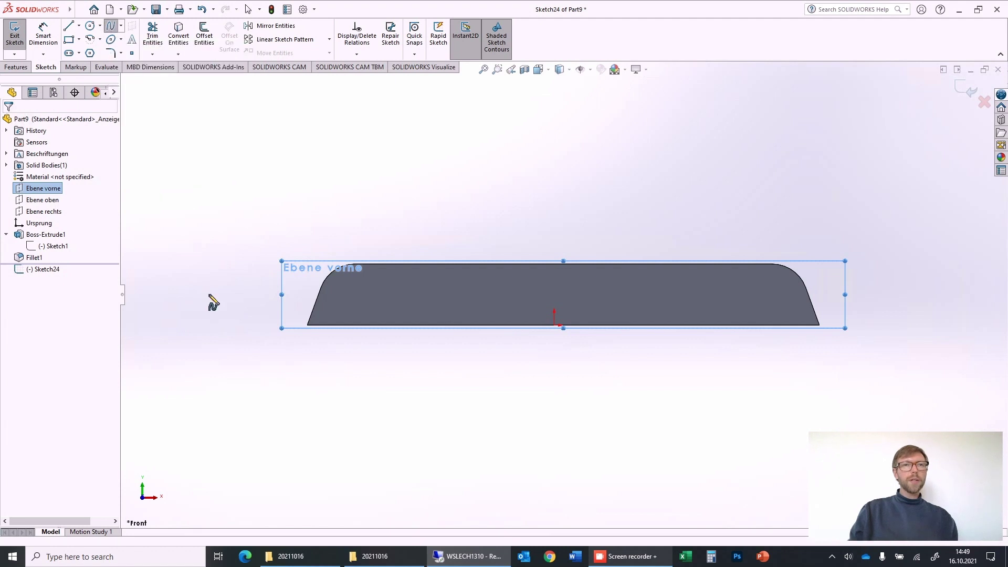
click(201, 314)
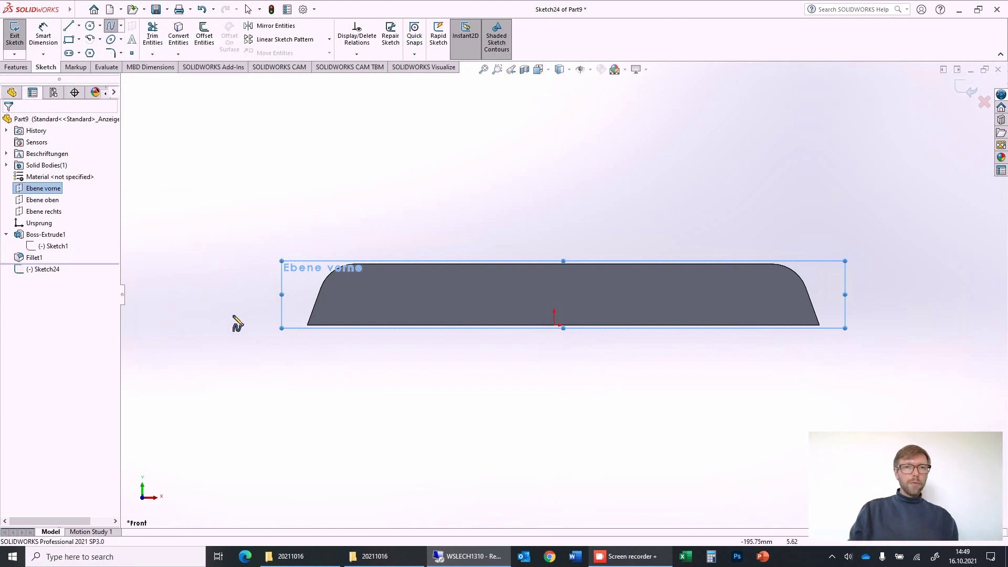
click(264, 314)
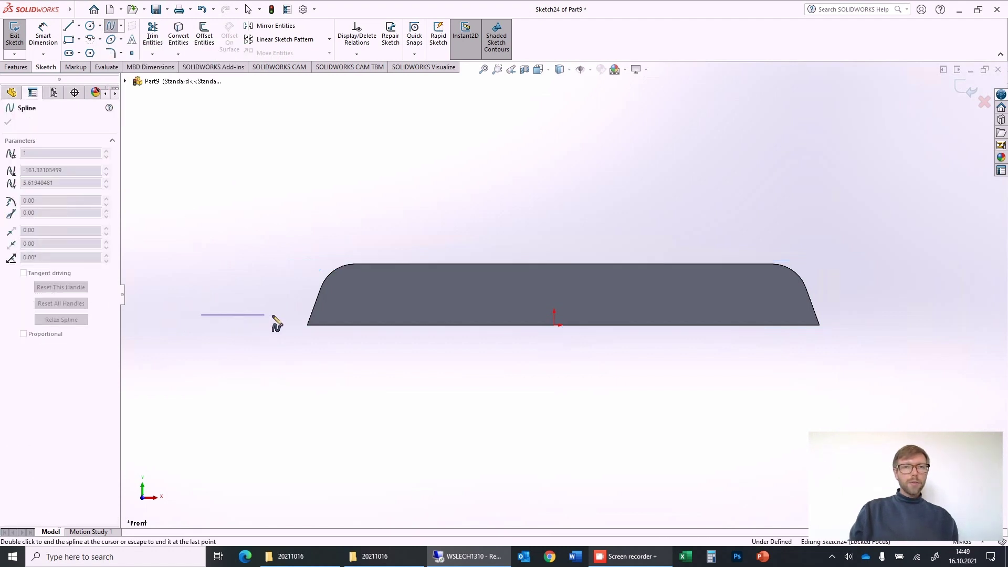
click(308, 288)
click(328, 260)
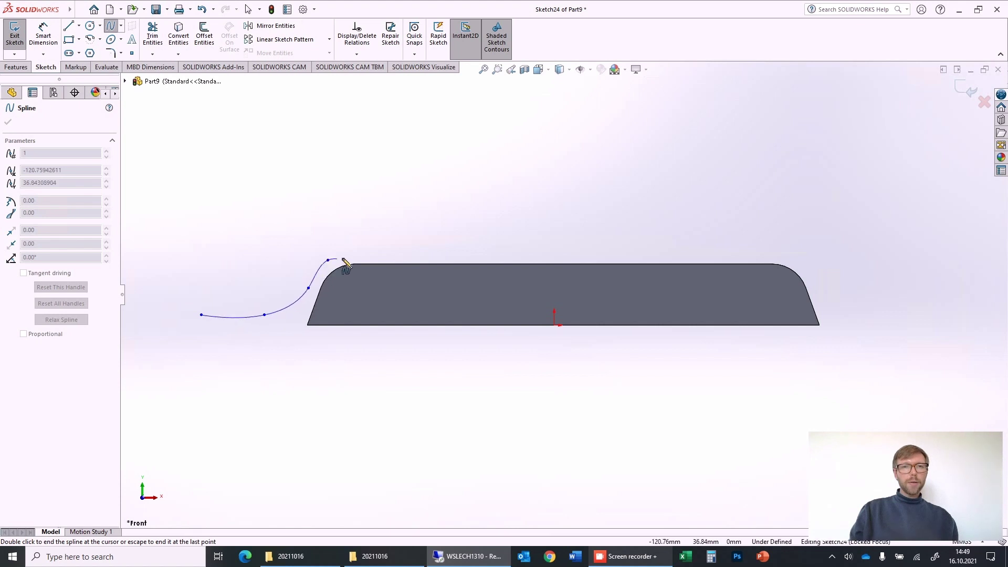
click(361, 253)
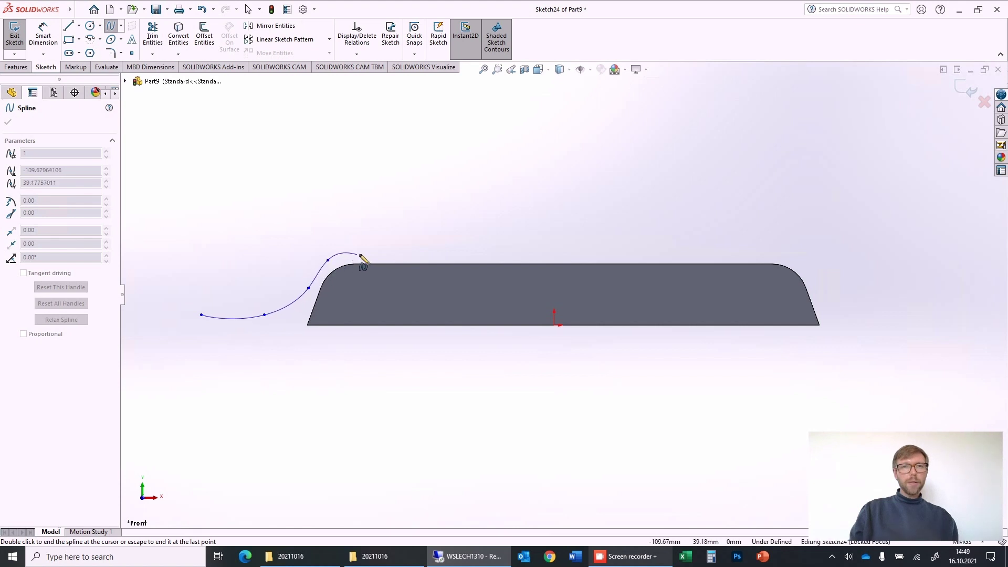
click(497, 253)
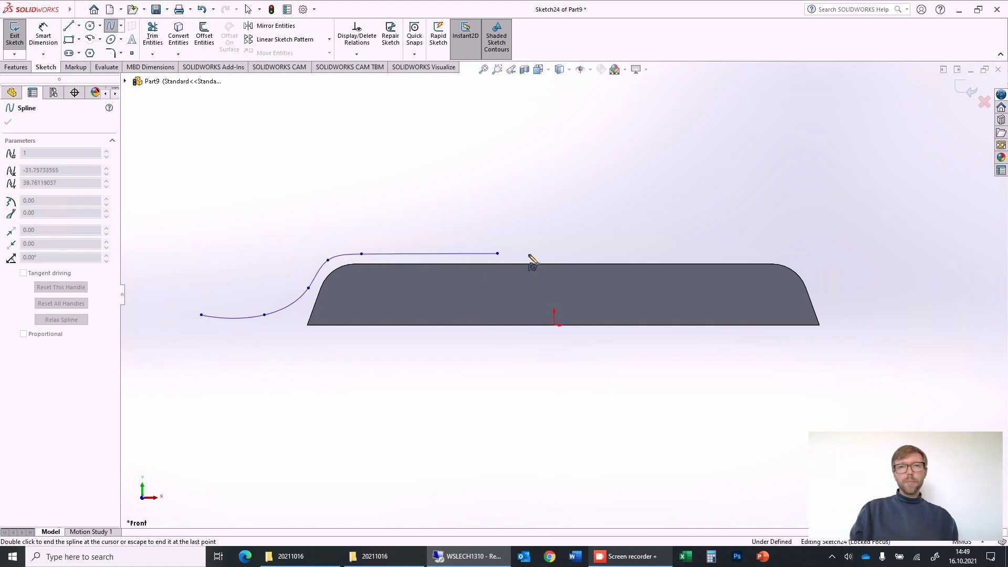
click(675, 254)
click(787, 255)
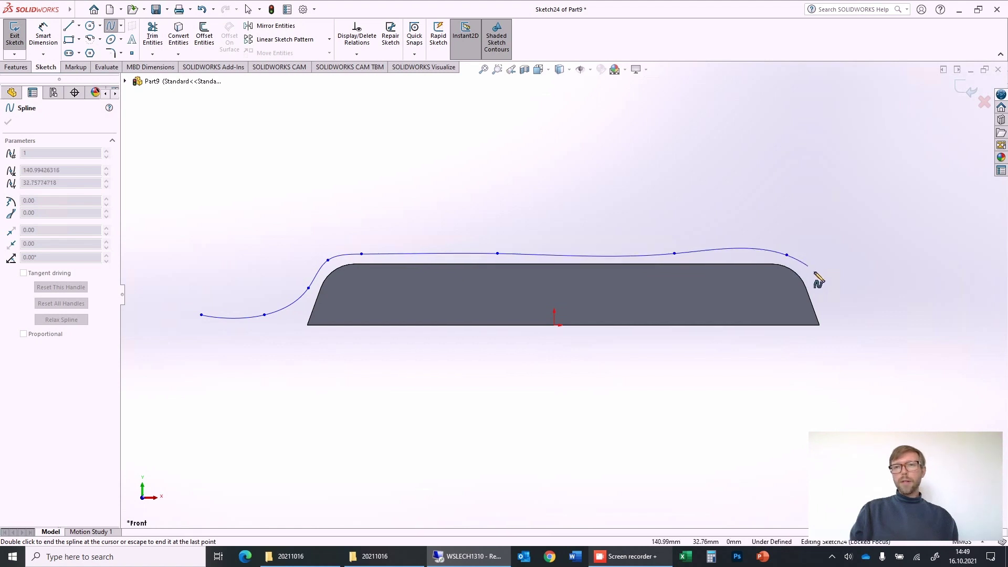
click(842, 298)
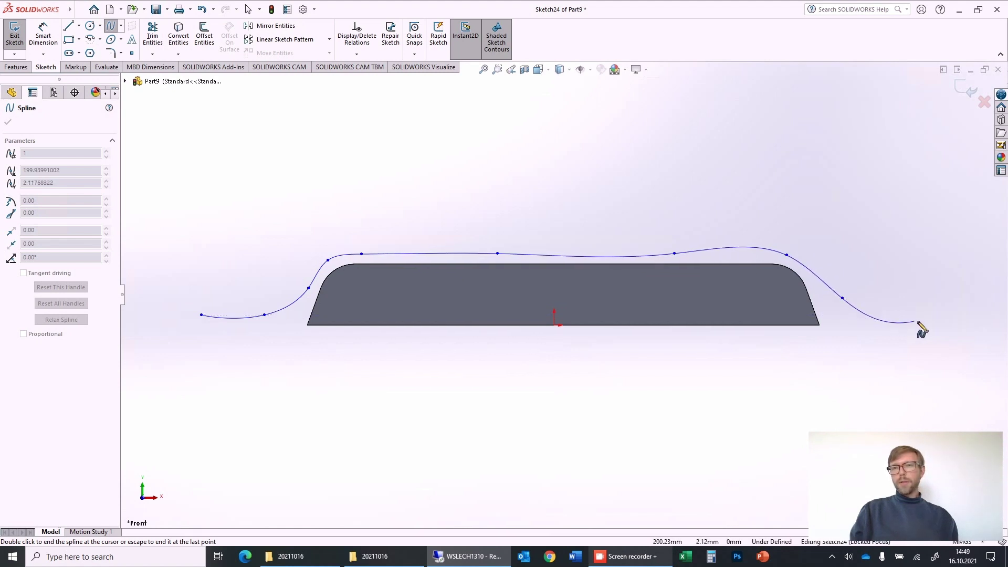
- Place the spline's end point right of the block and drag it further right
click(899, 315)
key(Escape)
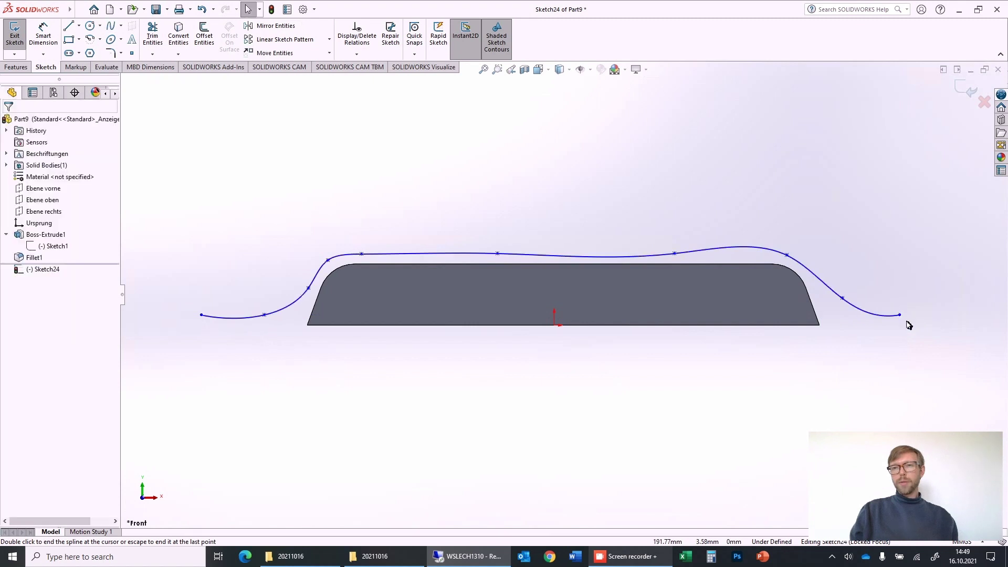
drag(899, 315, 956, 315)
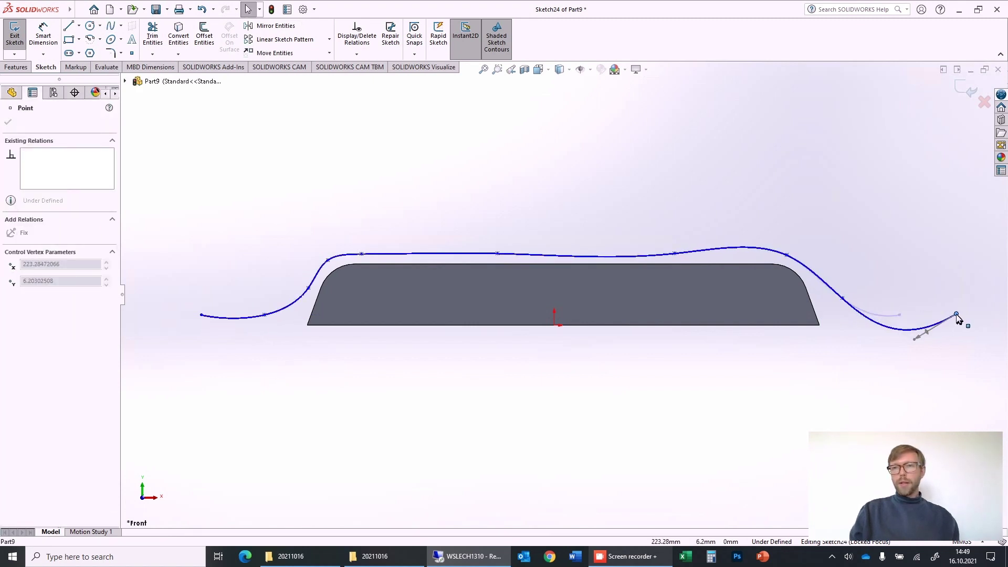
drag(915, 340, 961, 330)
click(958, 318)
click(957, 315)
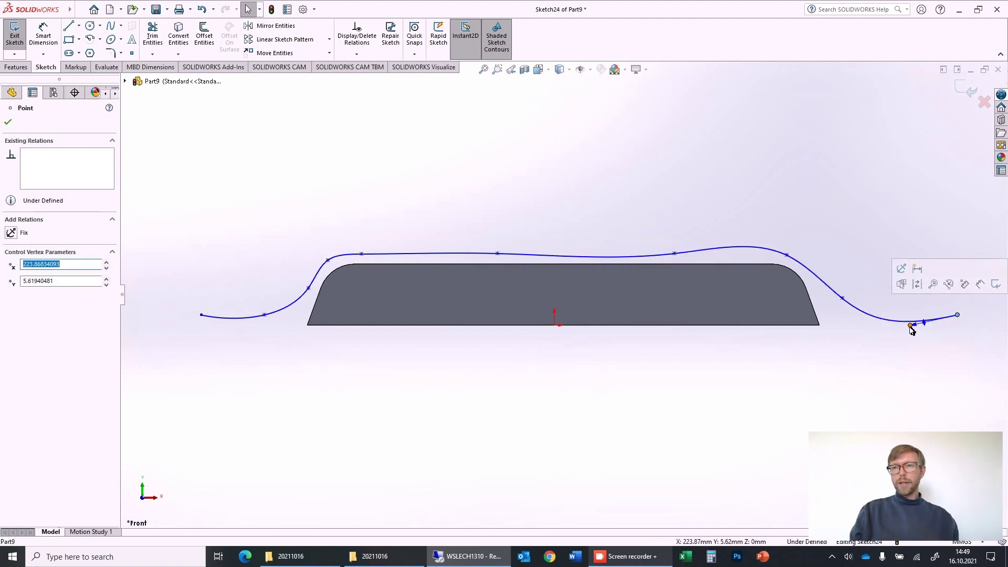
- Adjust the control point over the right rounded corner so the curve flows smoothly, then close Sketch24
click(912, 326)
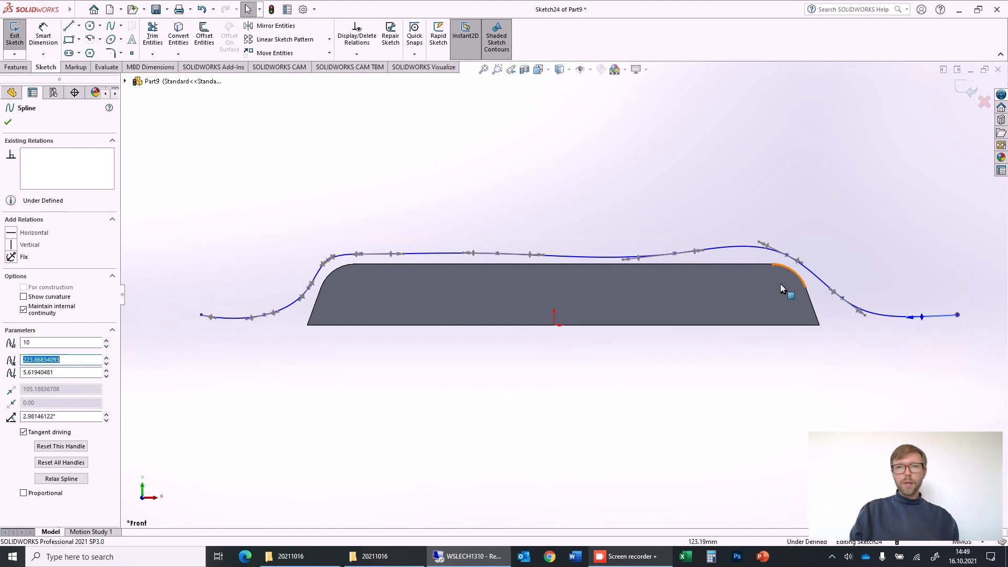
scroll(781, 289, down, 3)
drag(766, 246, 775, 256)
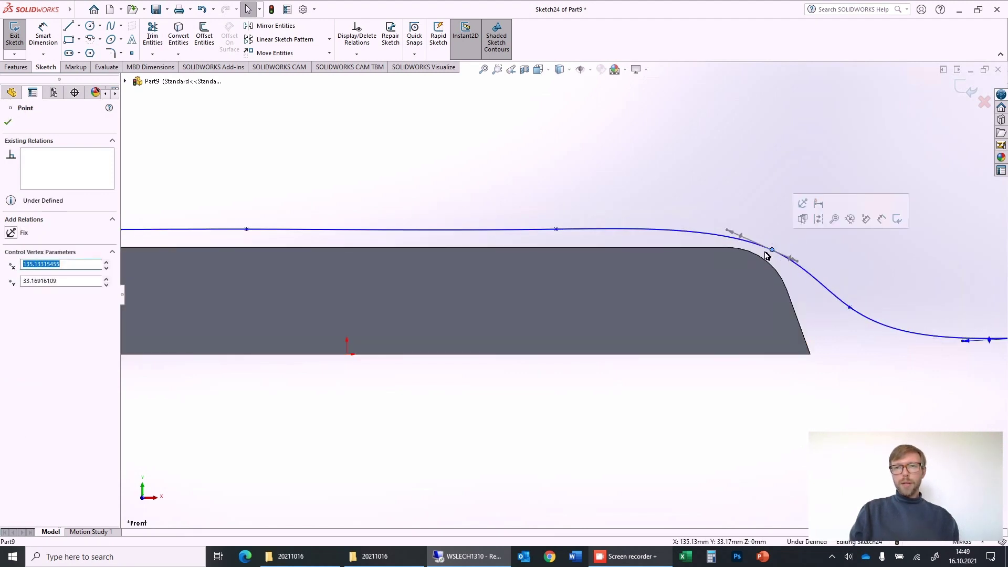
scroll(294, 277, up, 3)
scroll(314, 261, down, 2)
scroll(341, 264, up, 2)
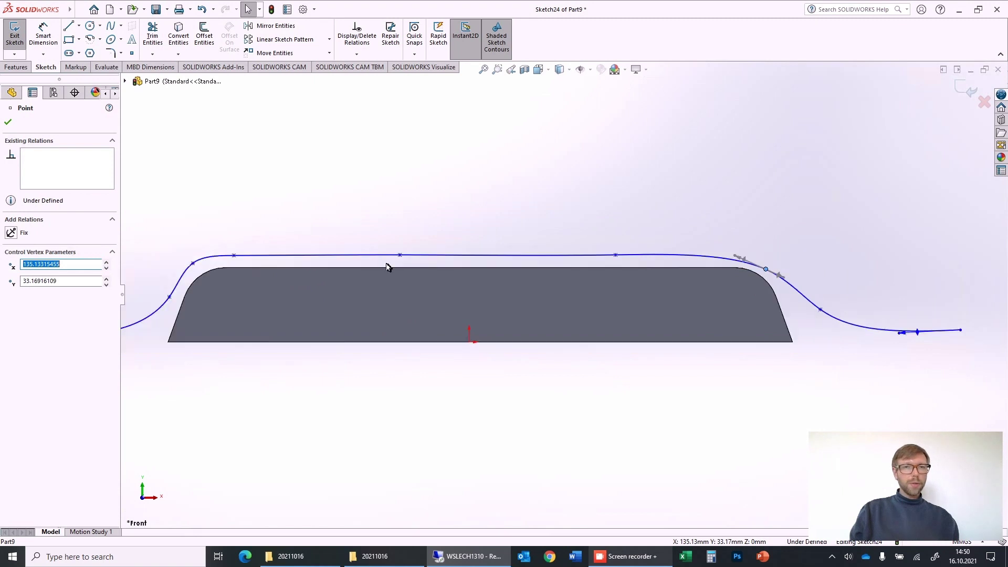
scroll(767, 270, down, 2)
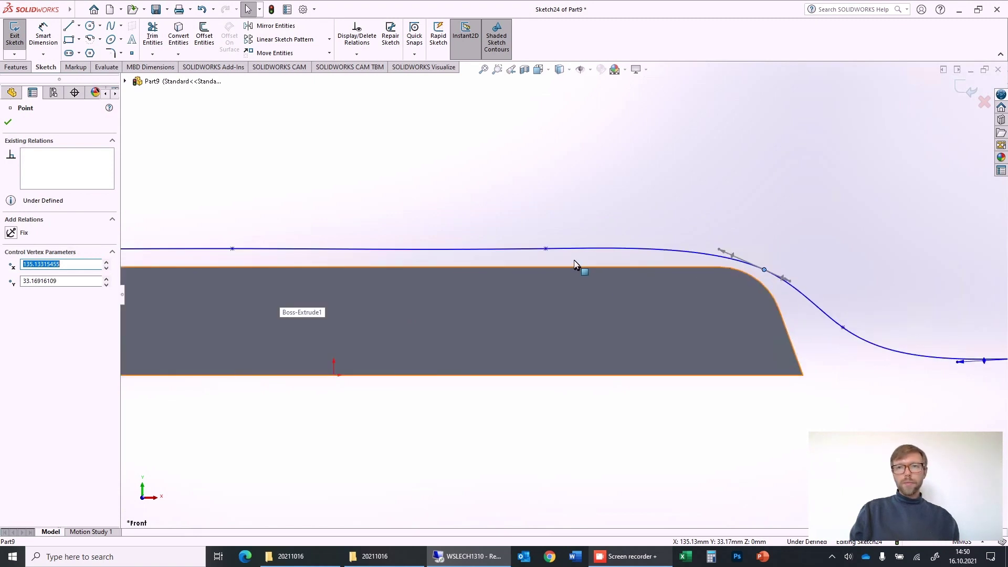
drag(765, 258, 767, 263)
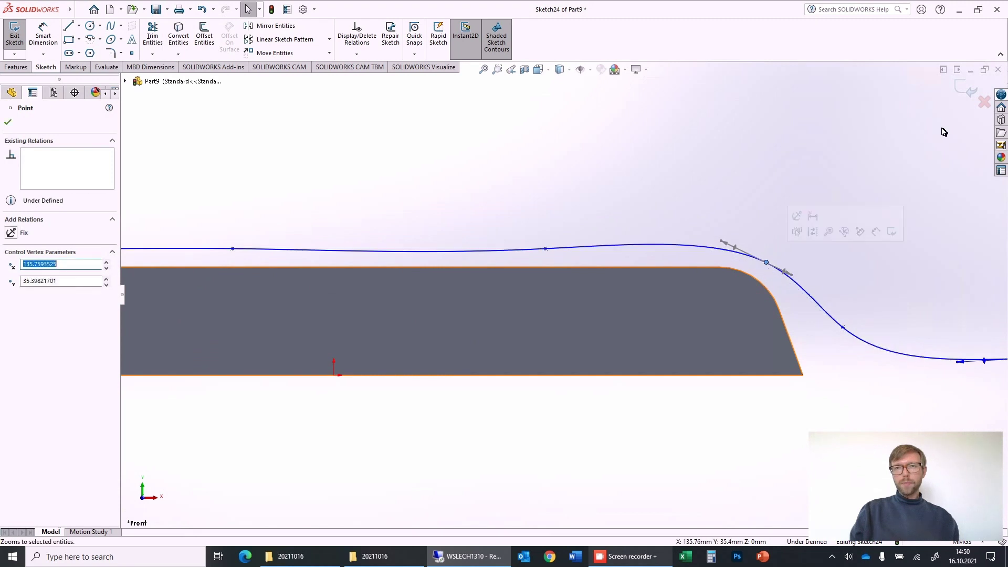
click(967, 92)
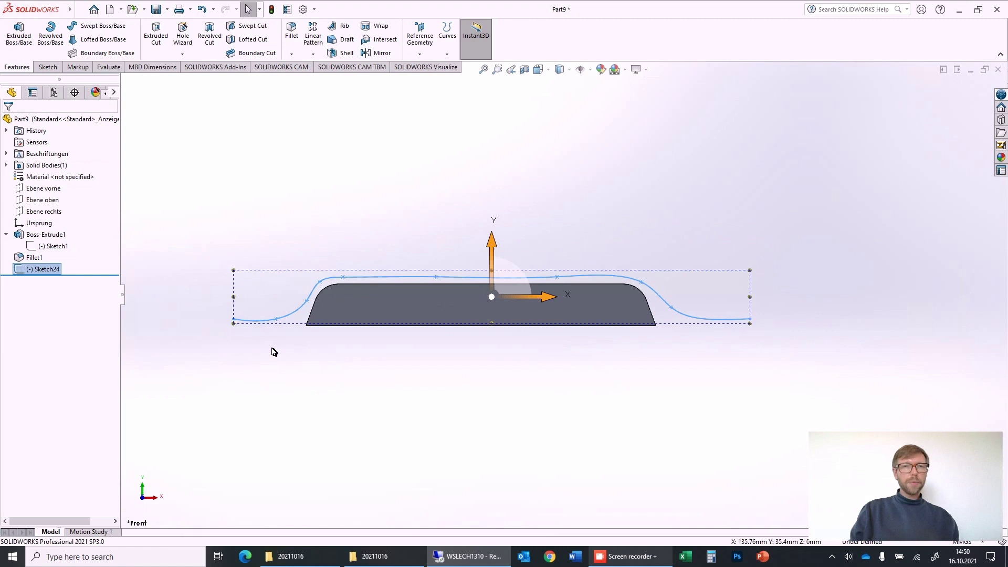
middle_drag(273, 352, 349, 376)
click(435, 407)
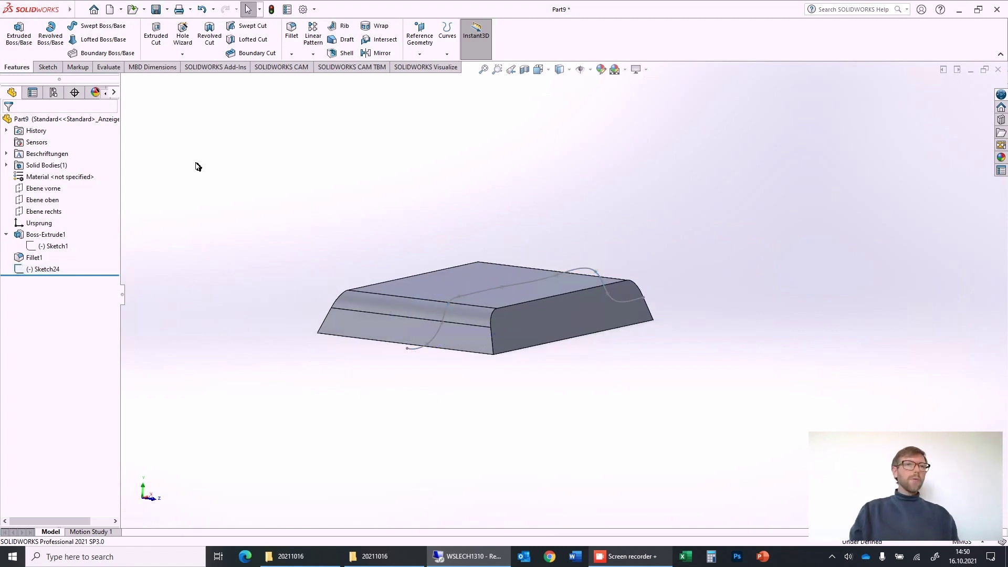
click(100, 27)
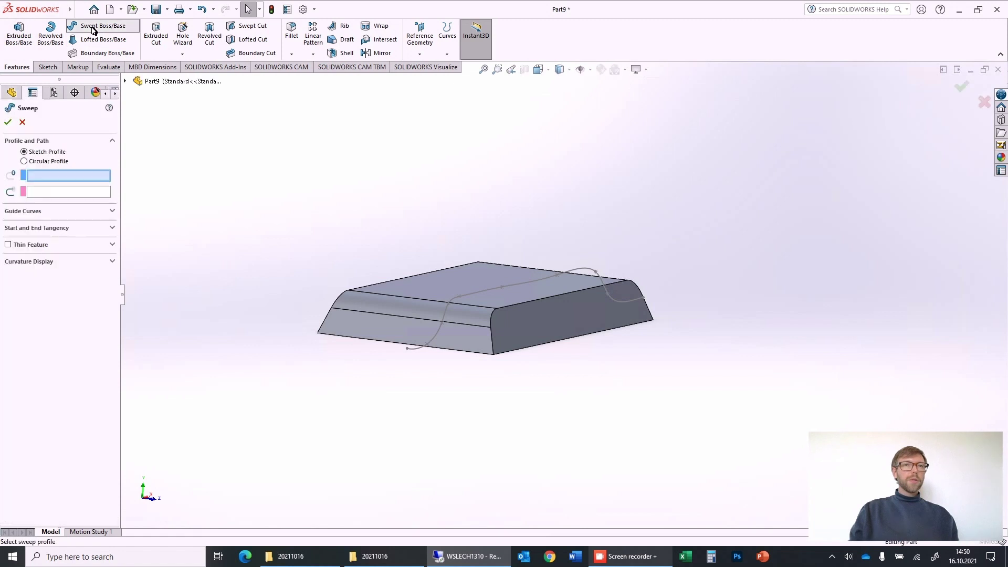
click(24, 161)
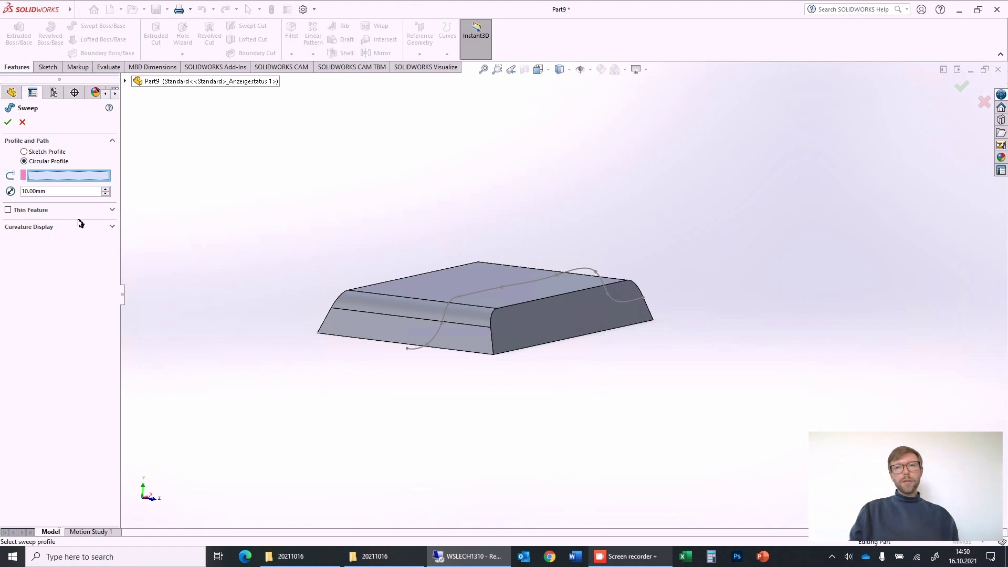
click(439, 337)
key(ctrl+1)
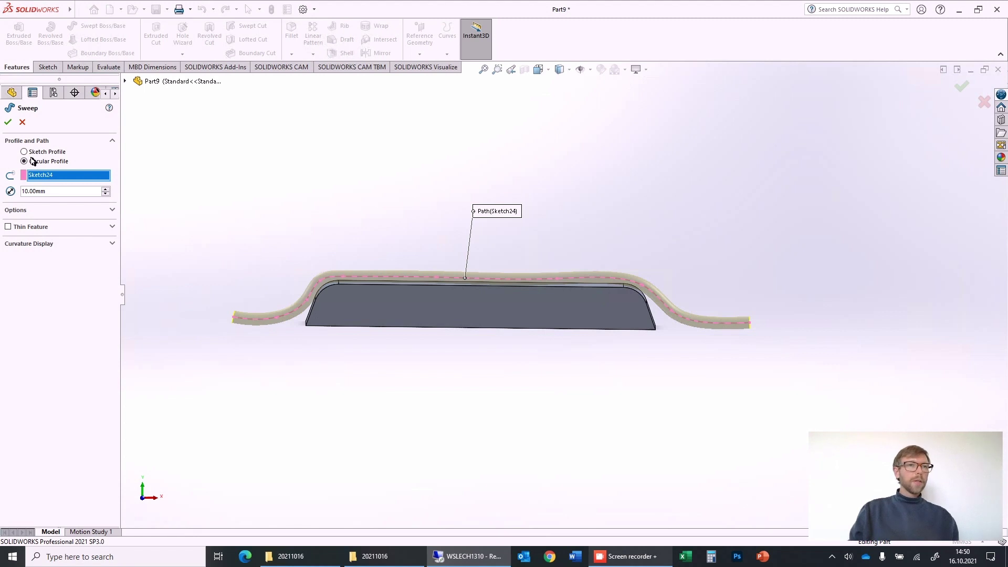
click(22, 122)
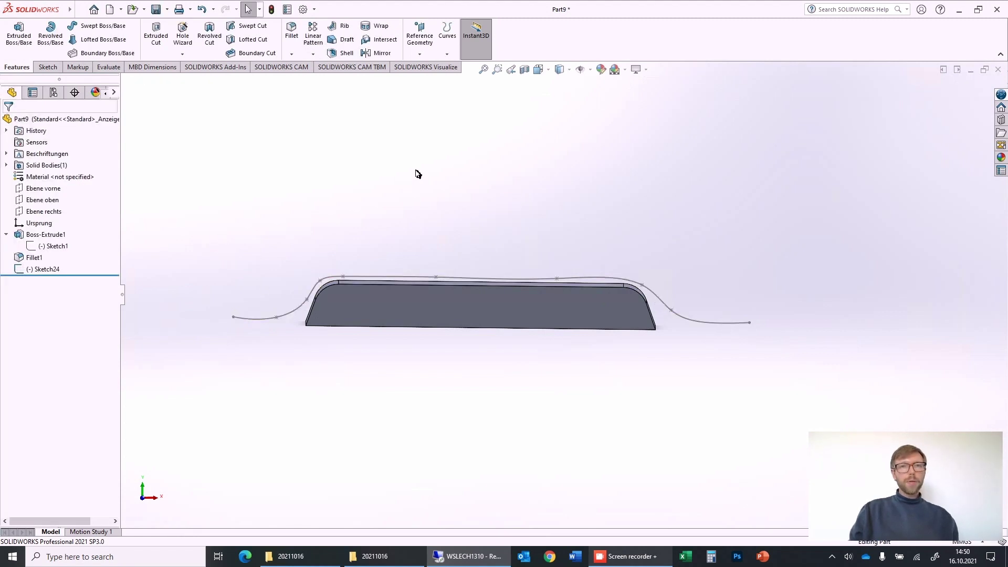
- Create Plane1 through the spline's end point, perpendicular to the Sketch24 spline
middle_drag(418, 173, 473, 193)
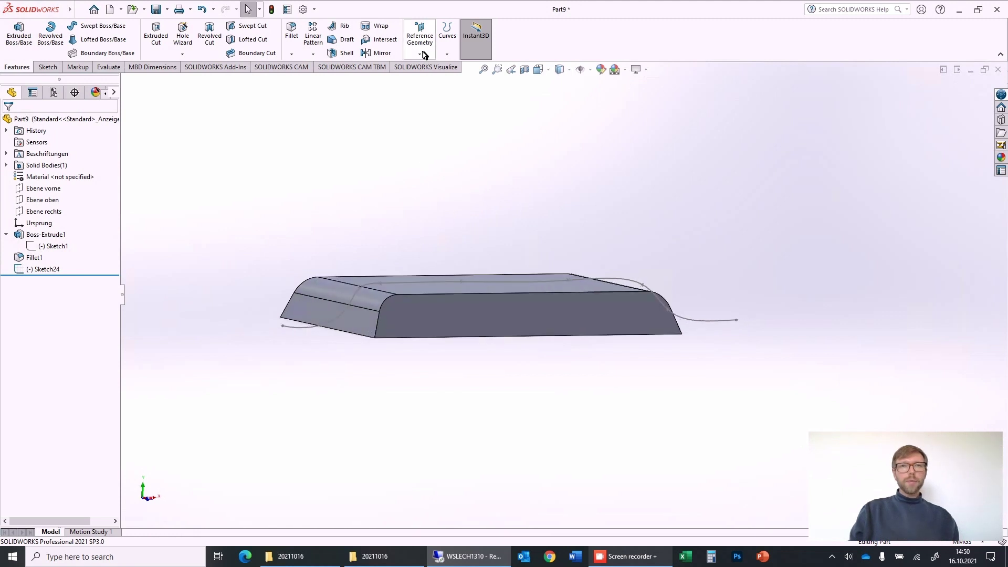
click(421, 54)
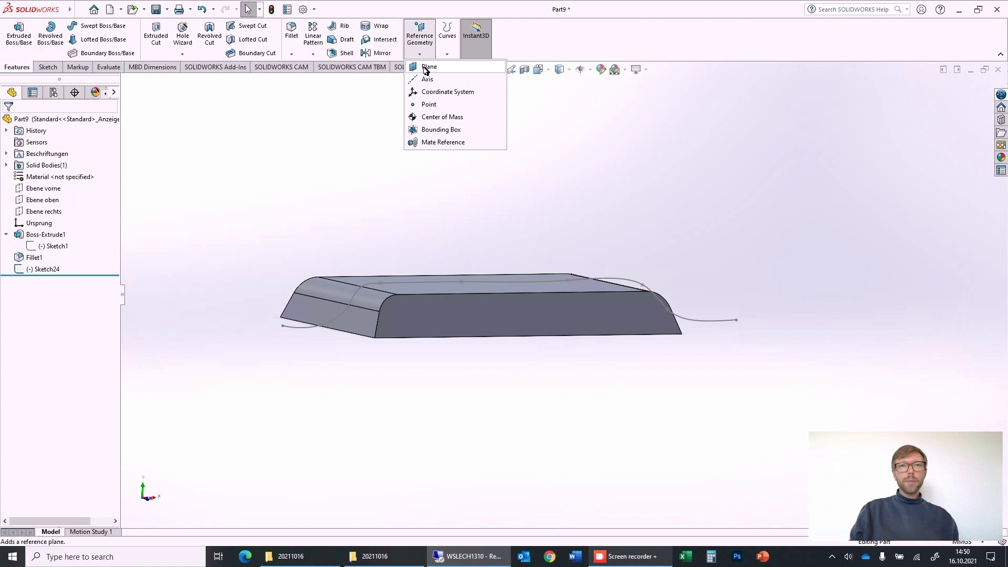
click(426, 71)
scroll(303, 338, down, 4)
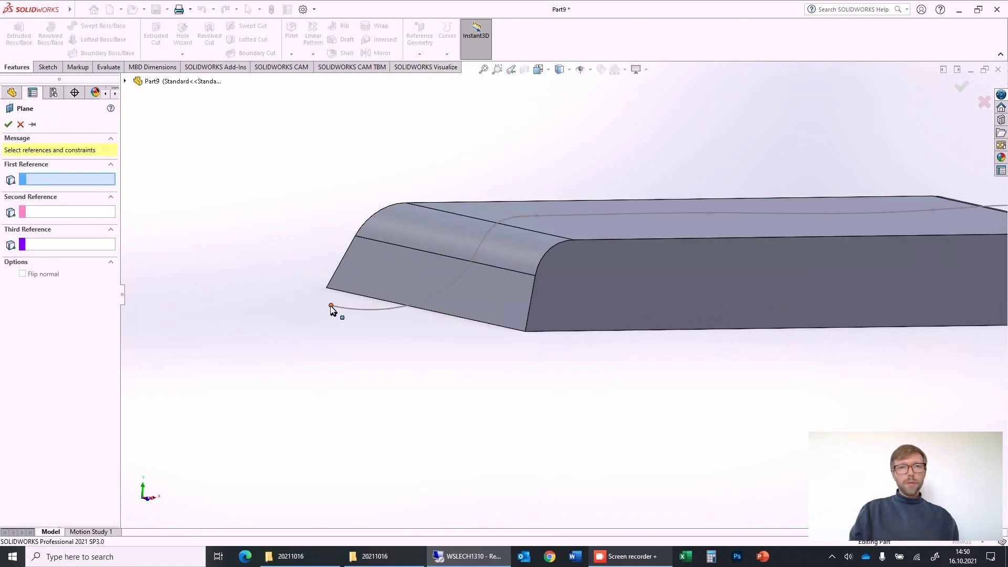
click(332, 307)
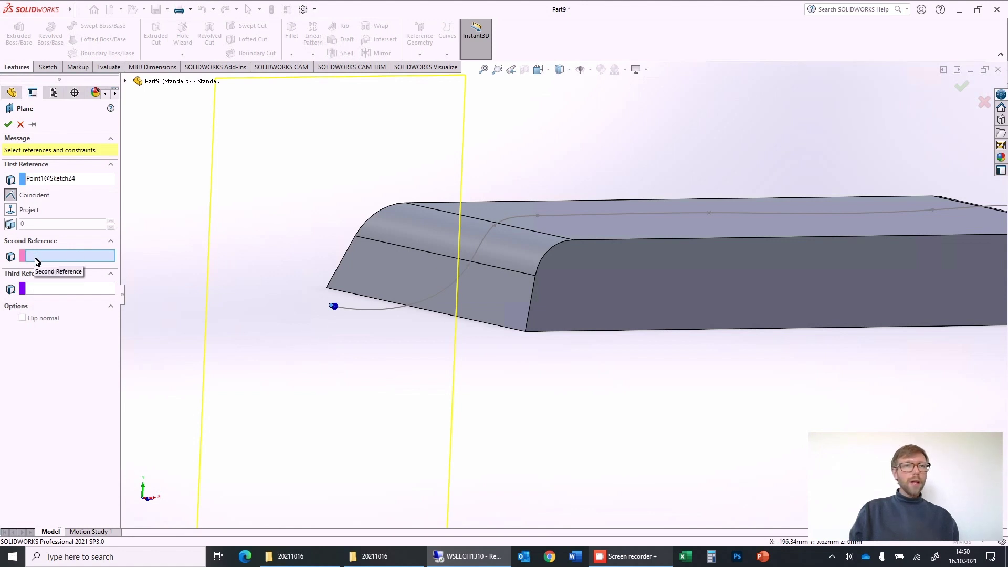
click(349, 312)
mouse_move(432, 341)
middle_down()
mouse_move(441, 316)
mouse_move(400, 295)
mouse_move(425, 313)
middle_up()
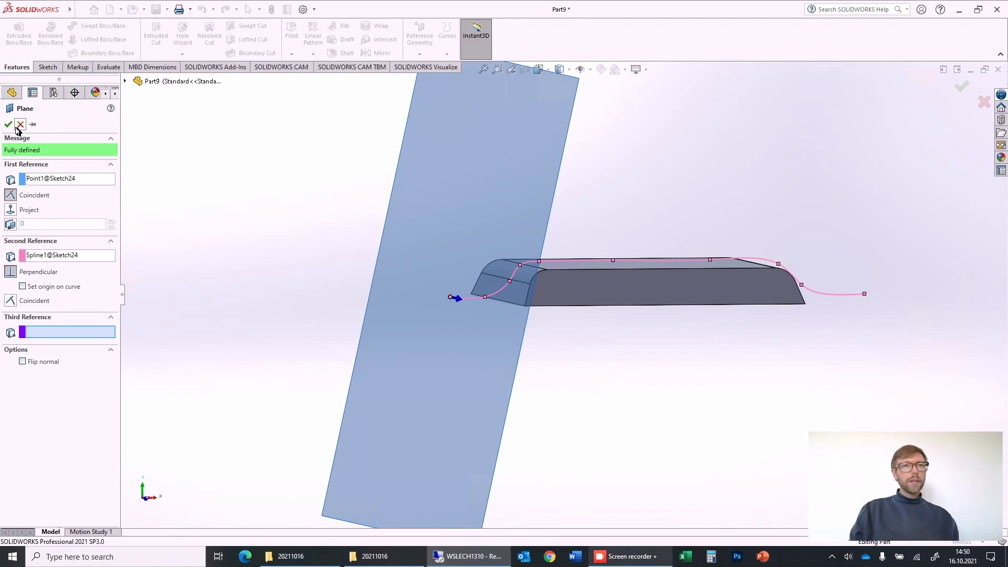
click(9, 124)
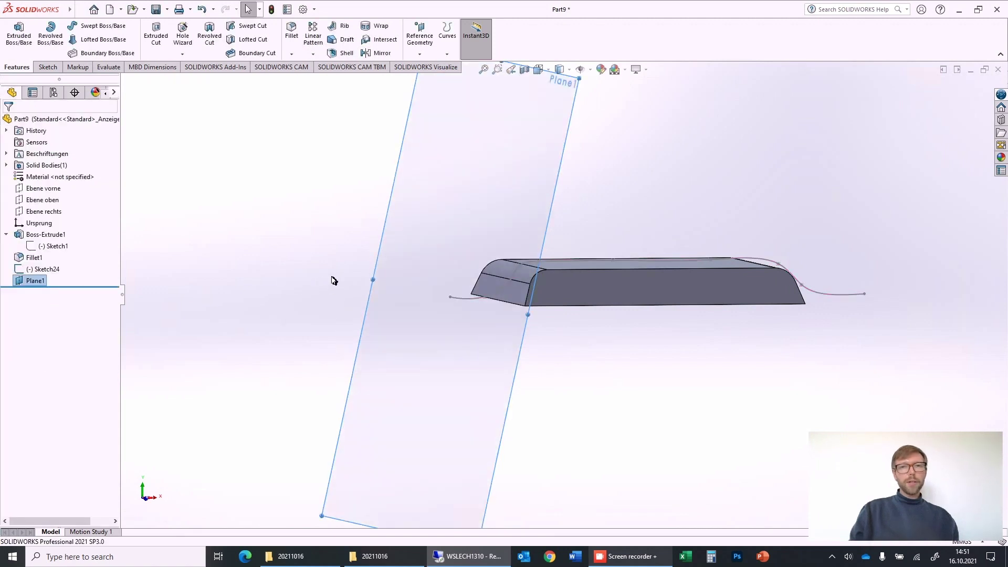
- Open Sketch28 on Plane1 and draw a center rectangle centred on the spline's end point
right_click(410, 305)
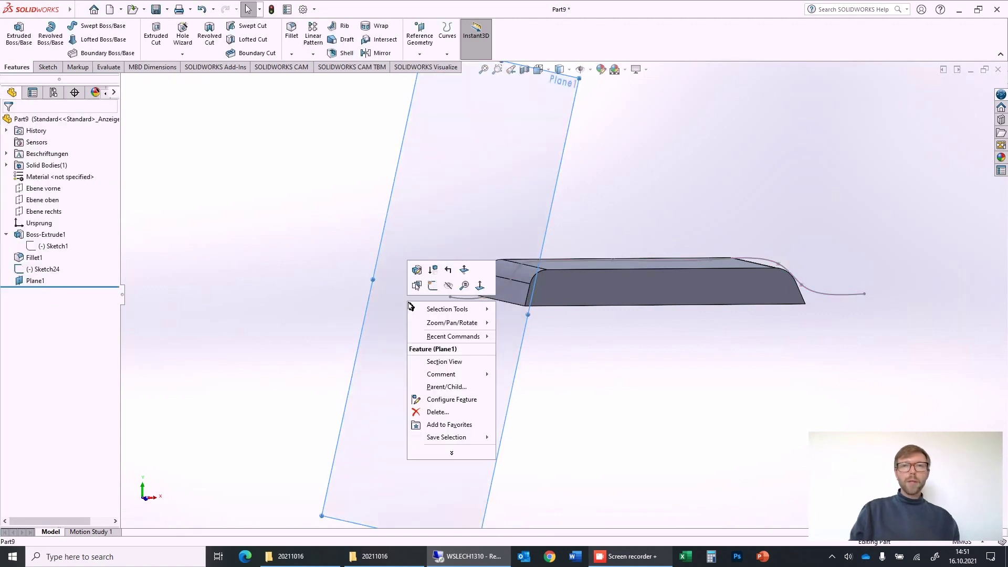
click(432, 286)
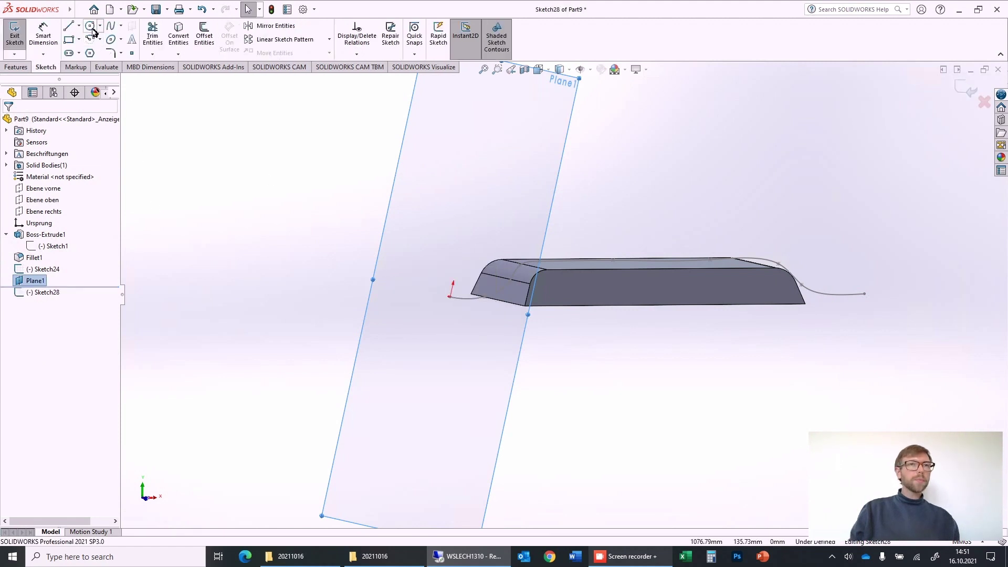
click(69, 40)
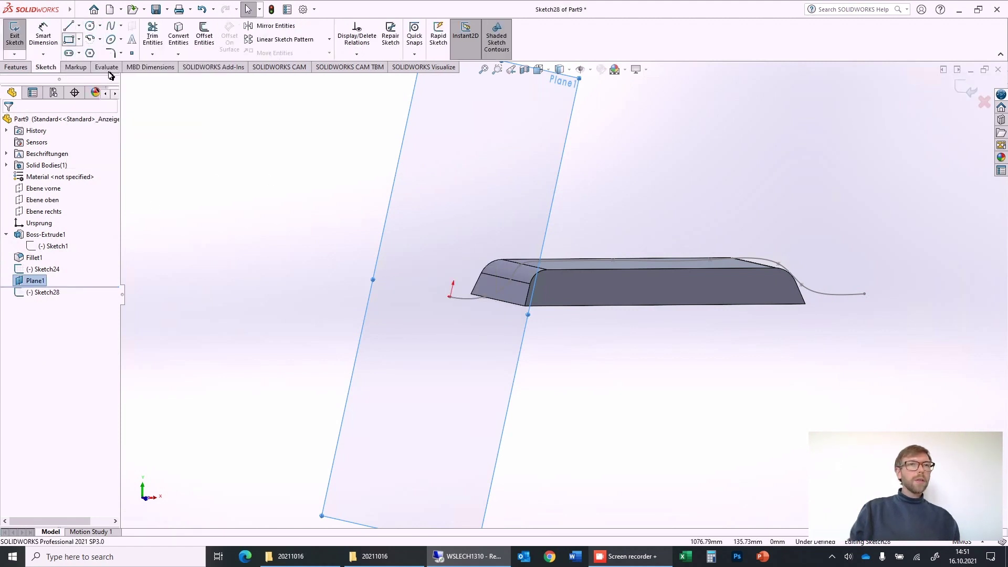
scroll(472, 302, down, 3)
scroll(528, 290, down, 3)
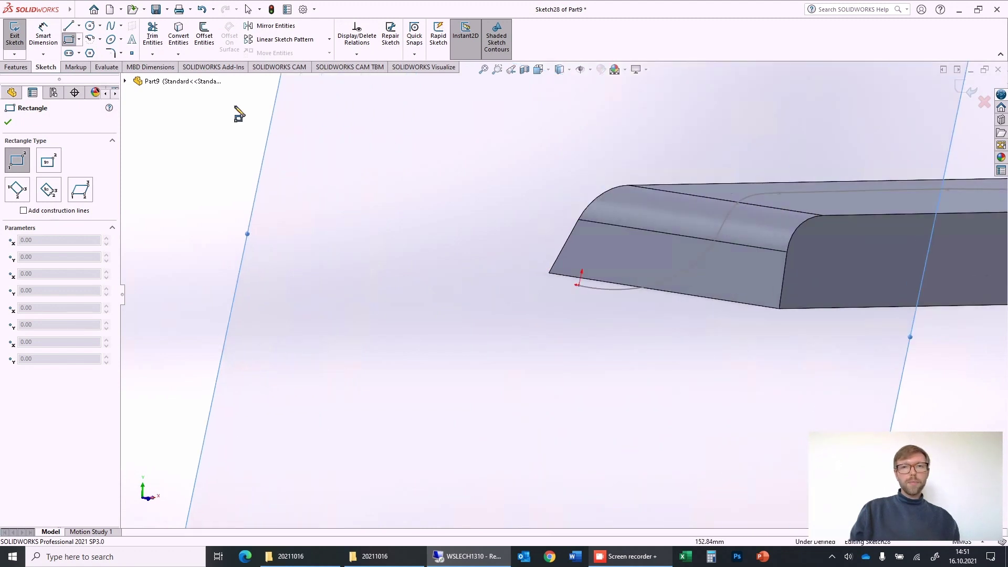
click(79, 41)
click(84, 65)
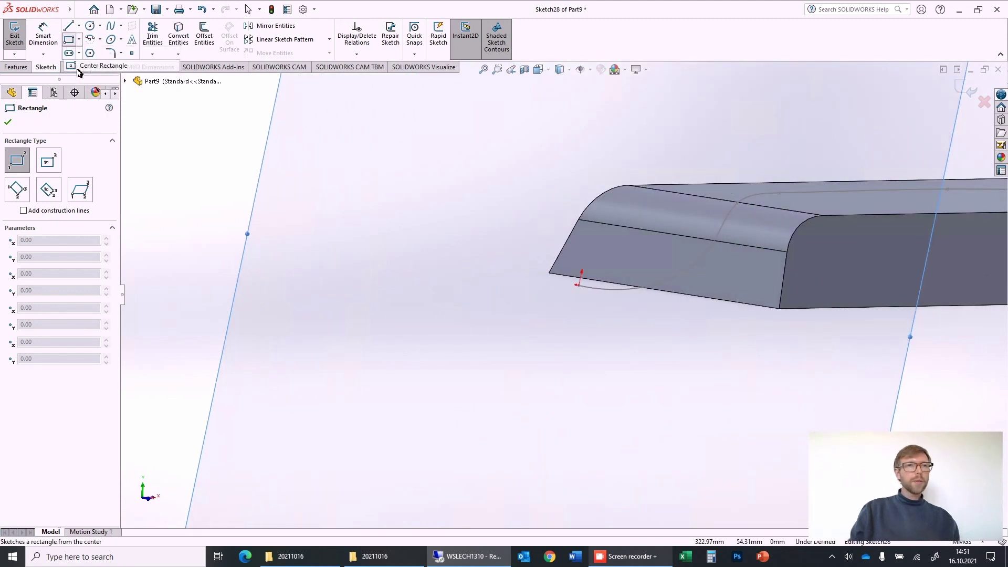
scroll(597, 290, down, 2)
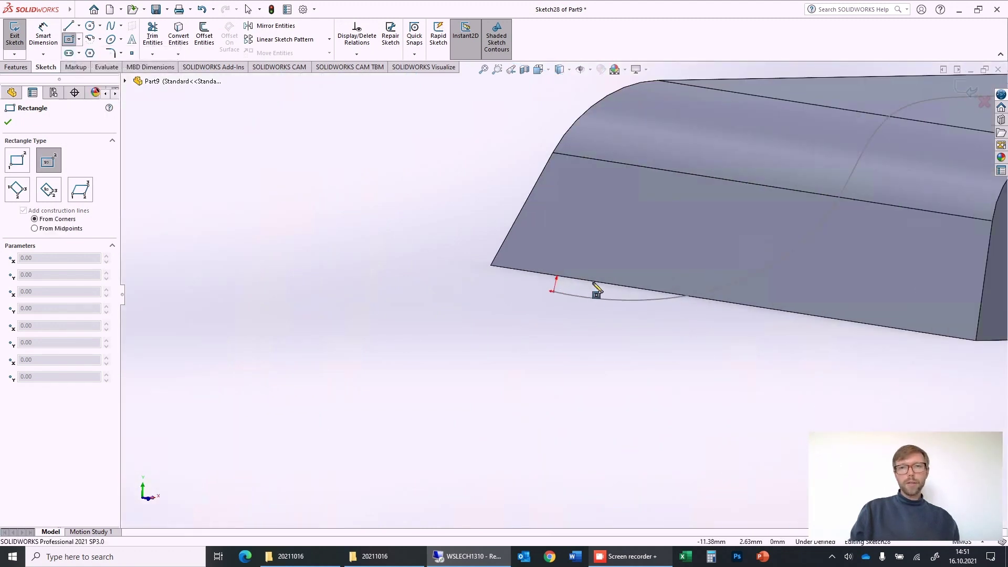
click(552, 291)
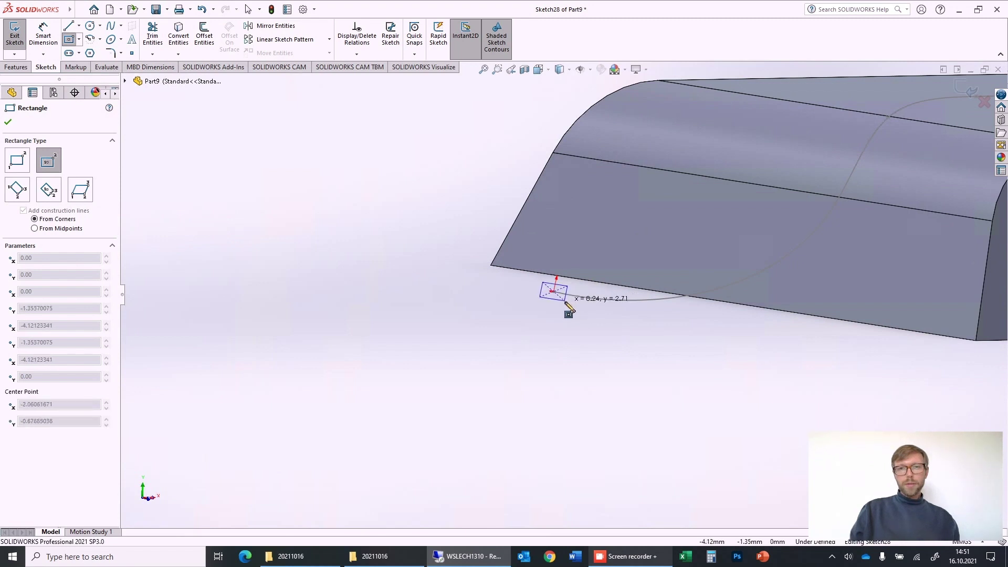
click(569, 311)
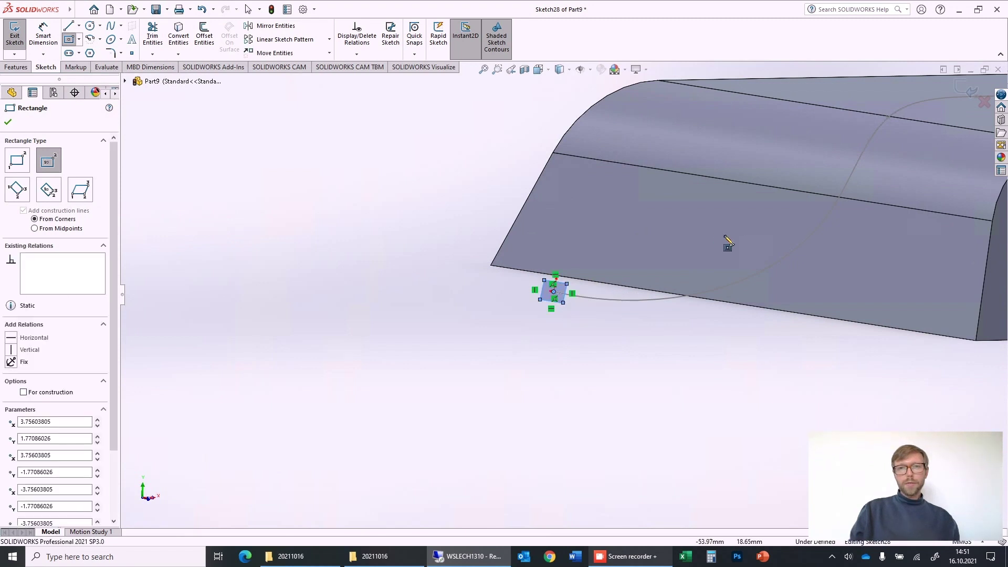
scroll(541, 310, down, 4)
scroll(643, 284, down, 2)
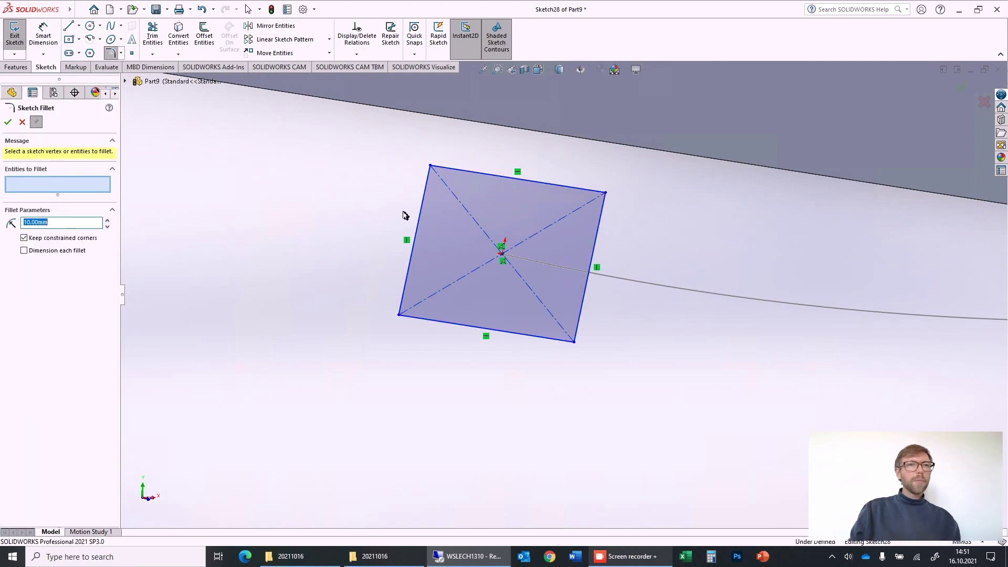
- Round all four corners of the square with 1 mm sketch fillets
click(431, 167)
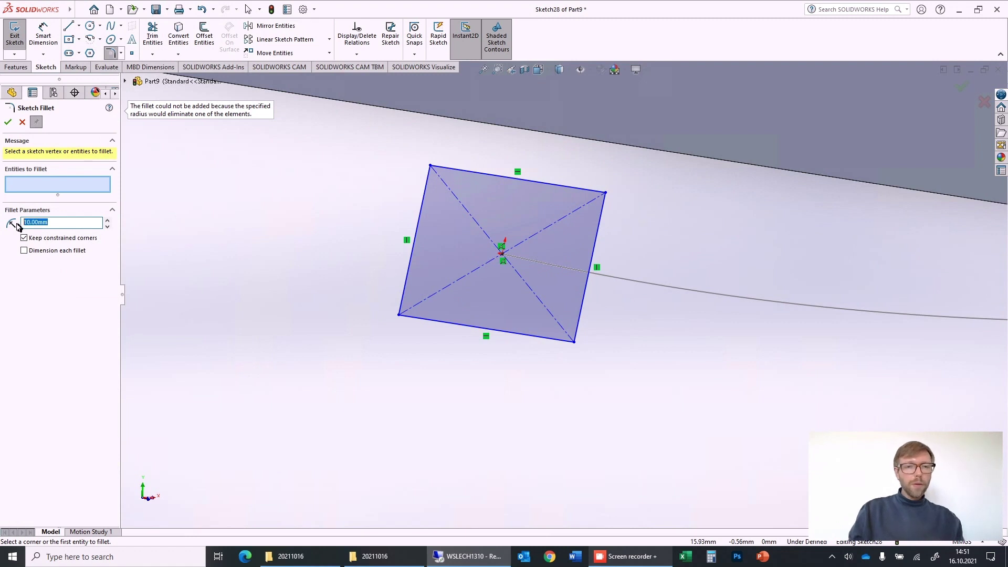
text(1)
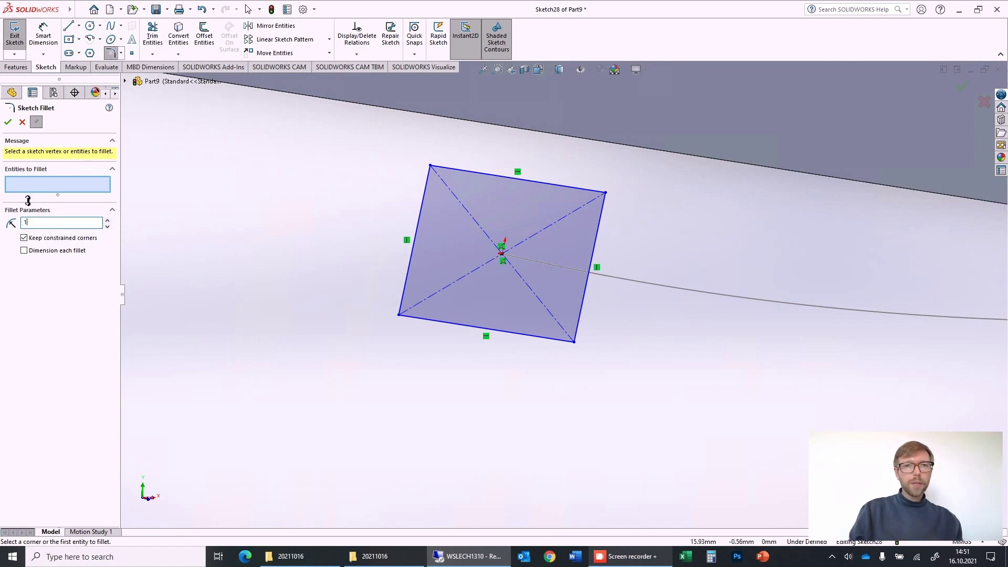
key(Return)
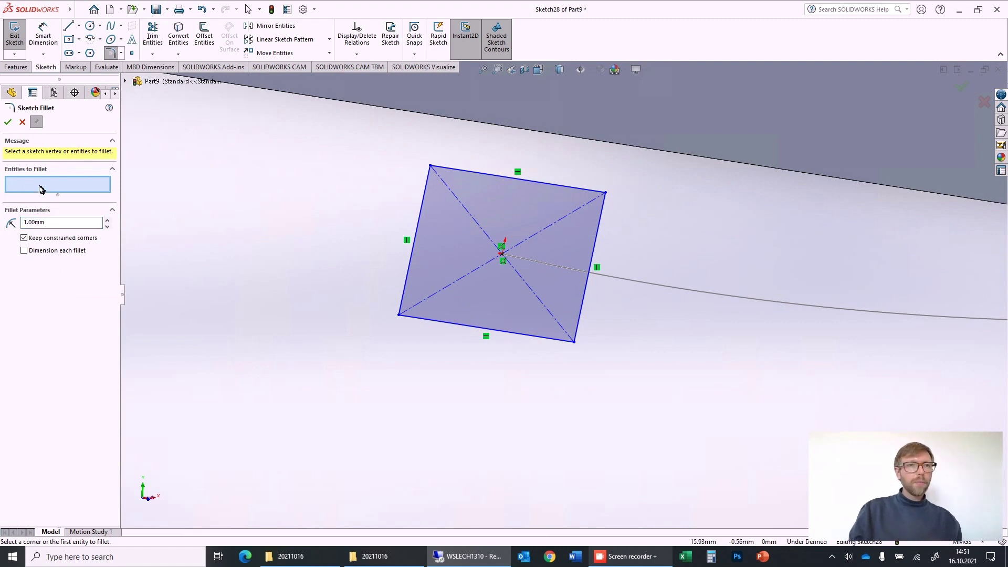
click(432, 168)
click(606, 194)
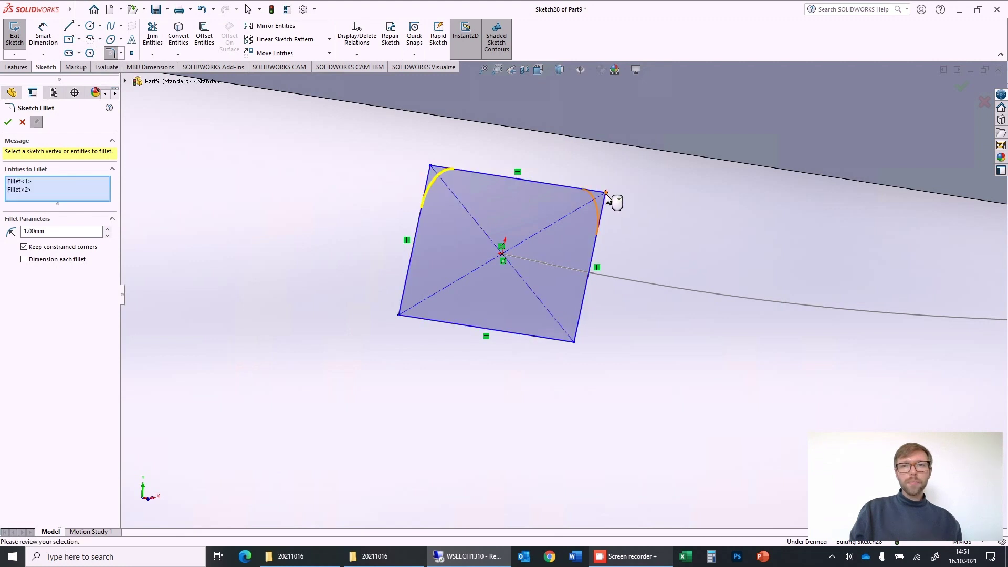
click(574, 342)
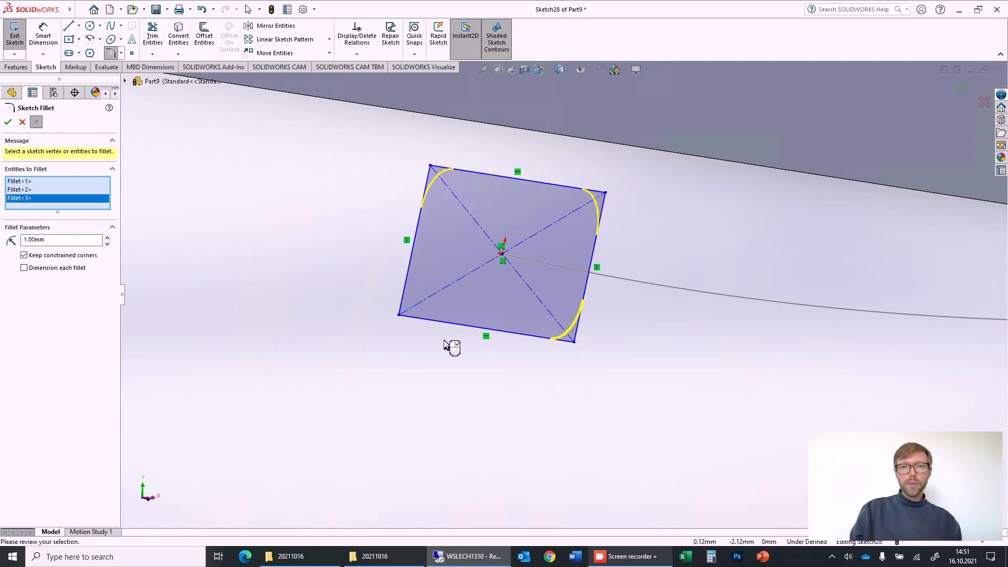
click(399, 316)
click(7, 122)
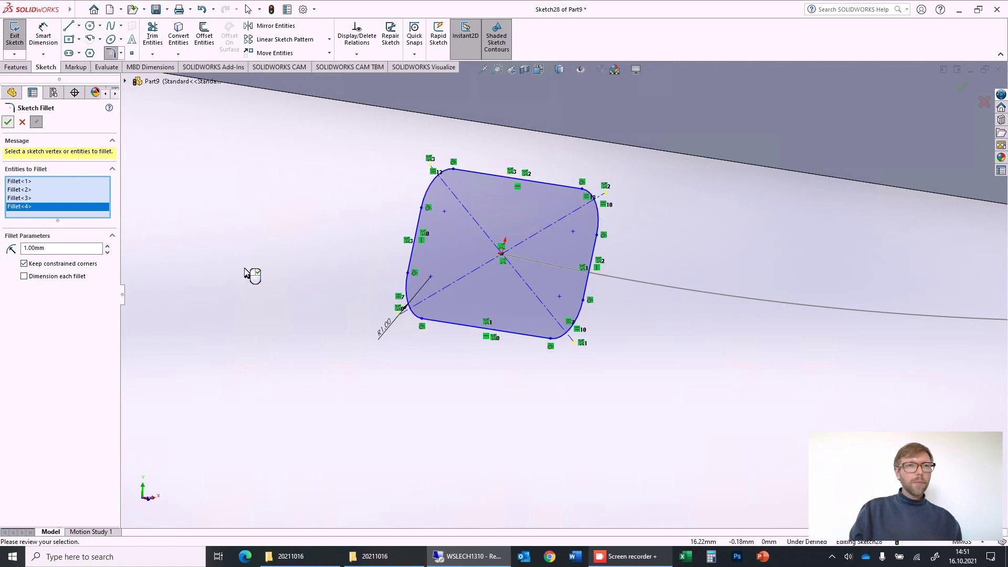
- Close the Sketch Fillet command and exit Sketch28
scroll(336, 307, up, 3)
middle_drag(341, 310, 549, 333)
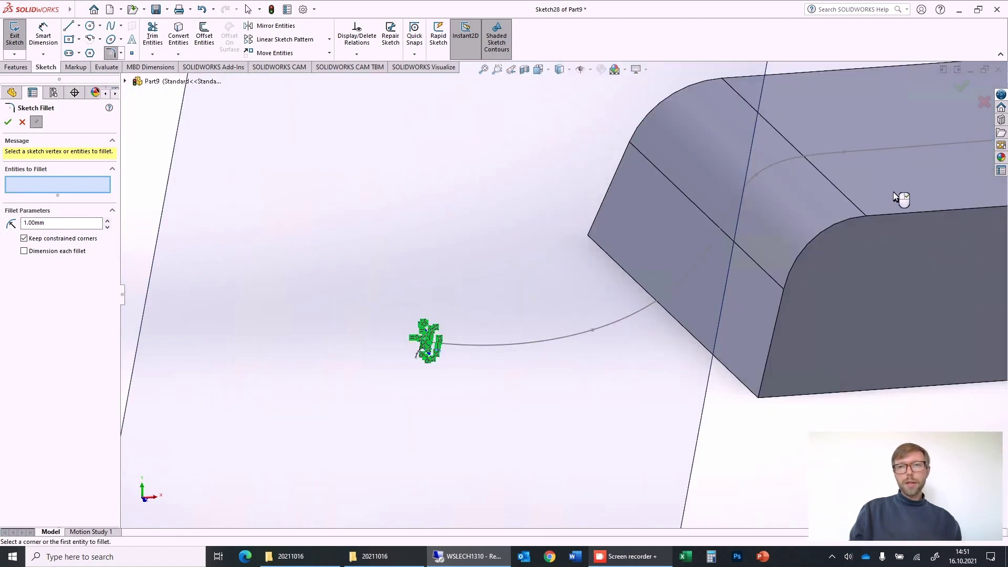
click(963, 90)
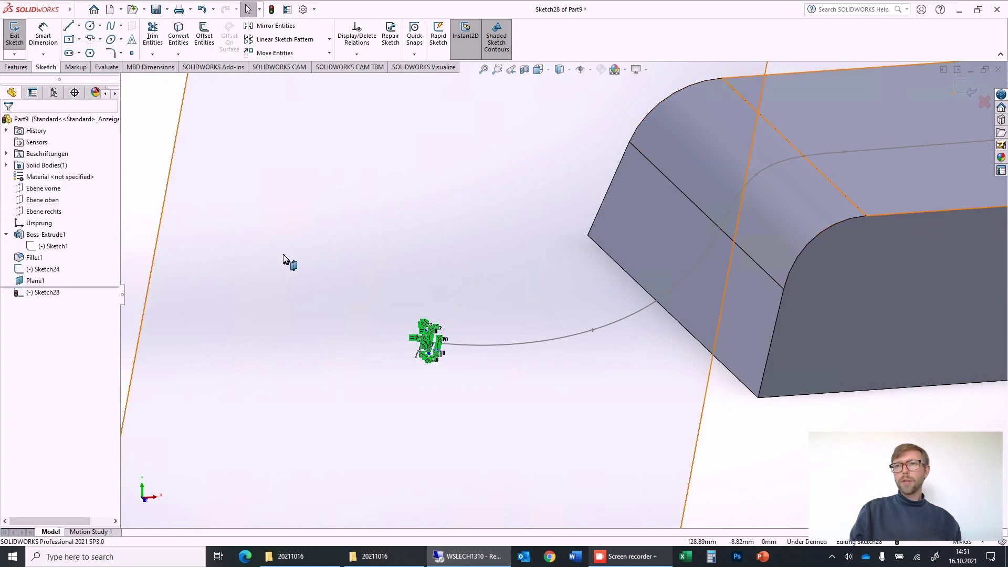
middle_drag(500, 326, 337, 293)
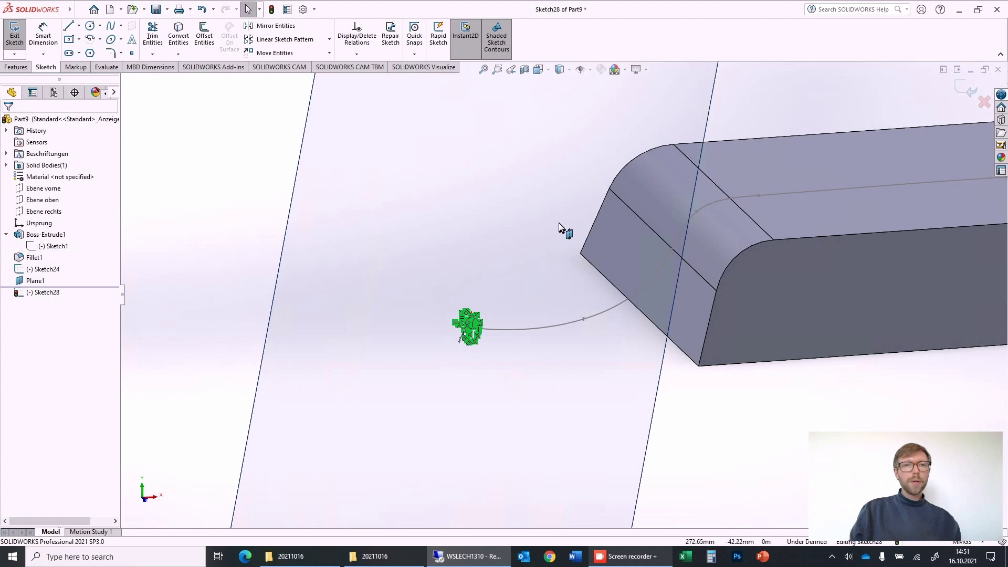
click(968, 96)
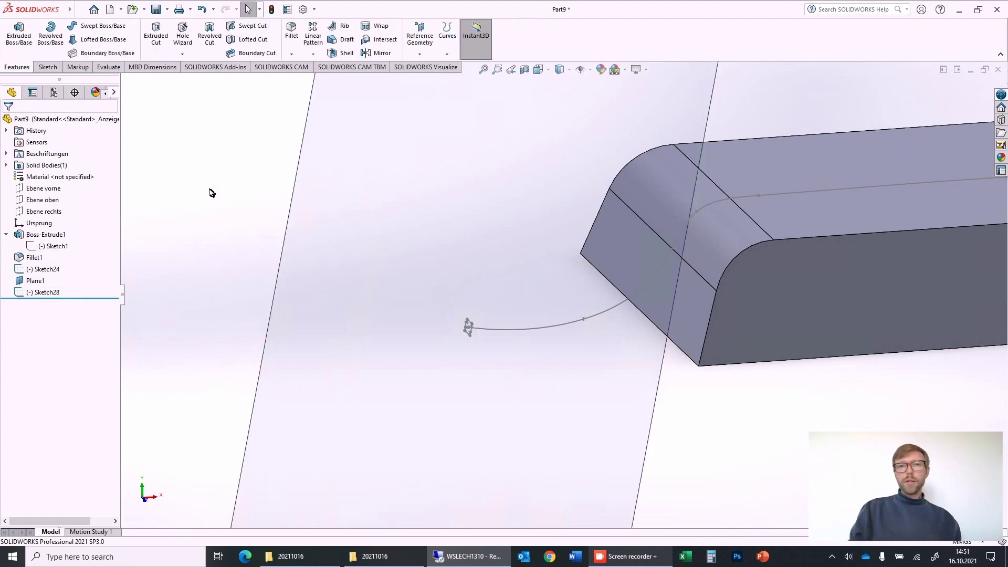
- Sweep the Sketch28 rounded-square profile along the Sketch24 spline to create Sweep3
click(87, 30)
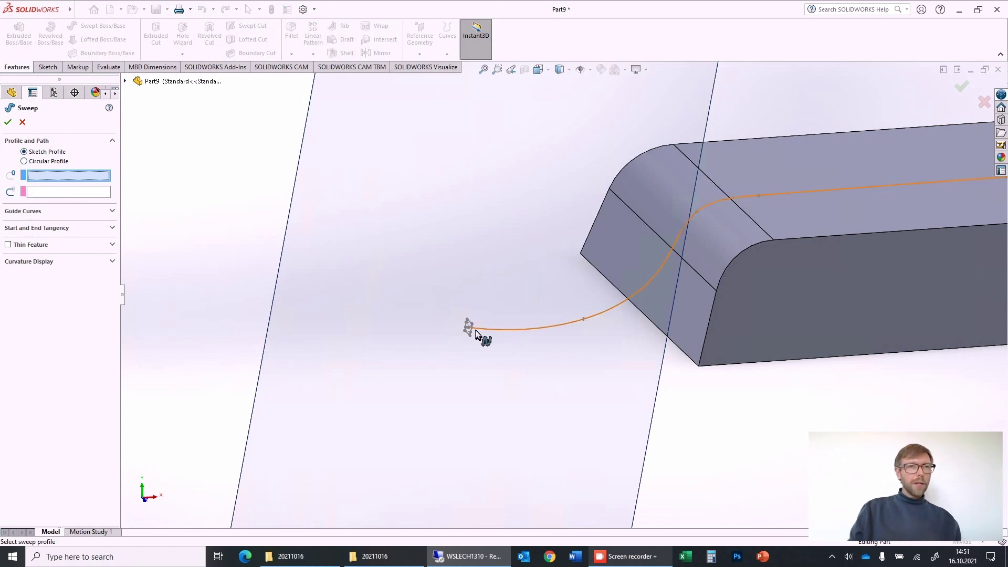
scroll(475, 334, down, 5)
click(529, 274)
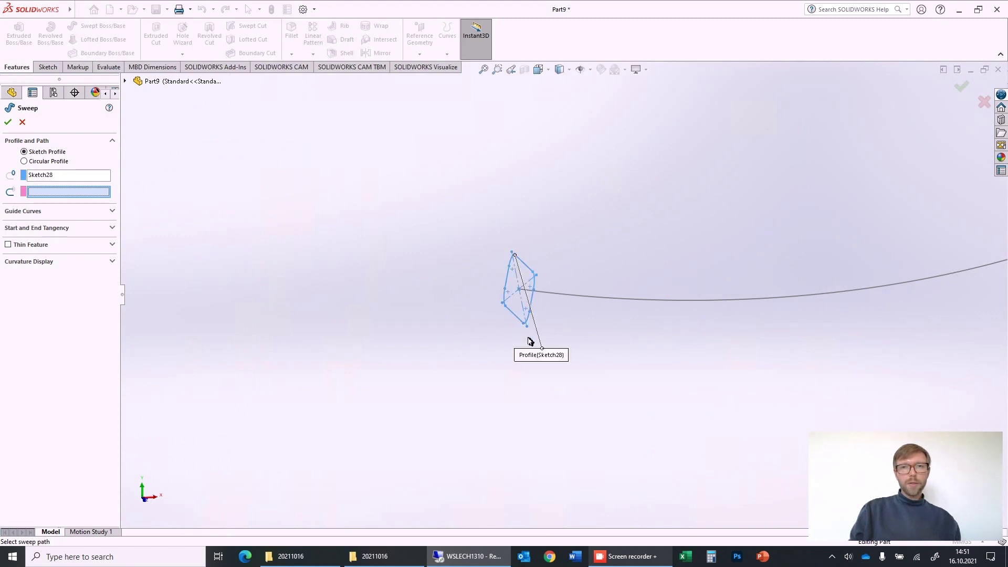
click(601, 301)
scroll(720, 371, up, 5)
middle_drag(720, 371, 806, 315)
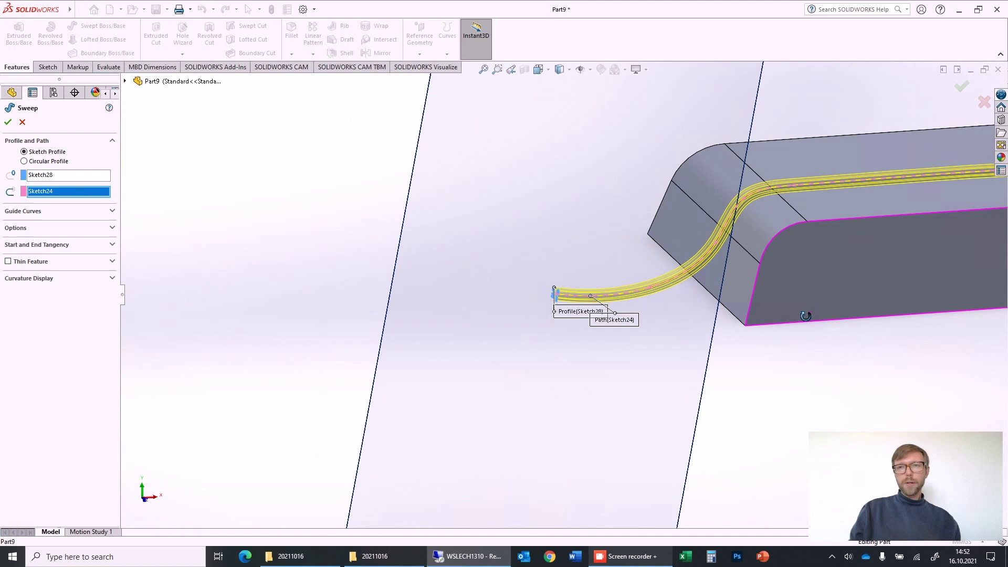
scroll(725, 306, up, 5)
middle_drag(724, 306, 787, 186)
key(Return)
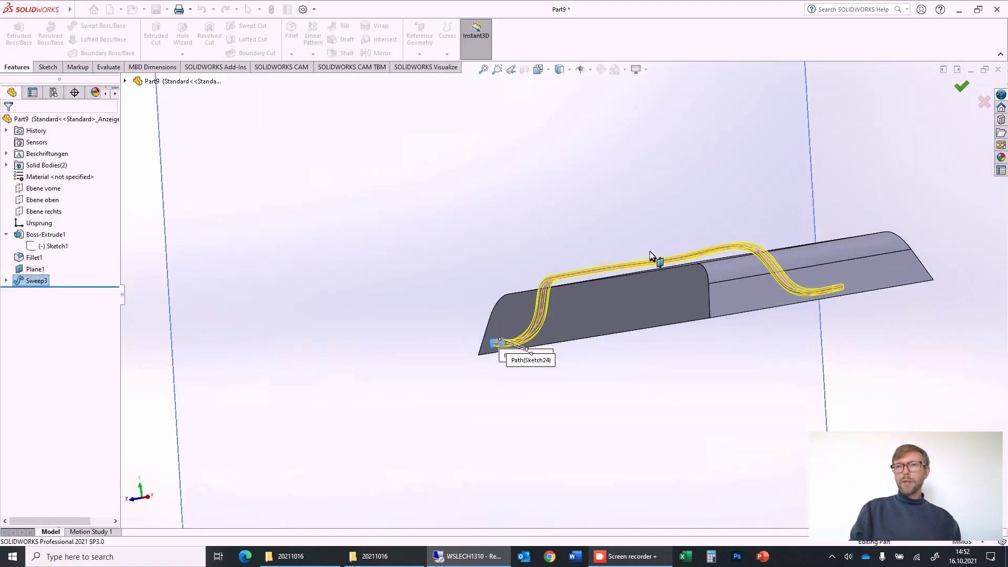
- In Front view, expand Sweep3, show its path sketch Sketch24 and open it for editing
middle_drag(653, 254, 709, 246)
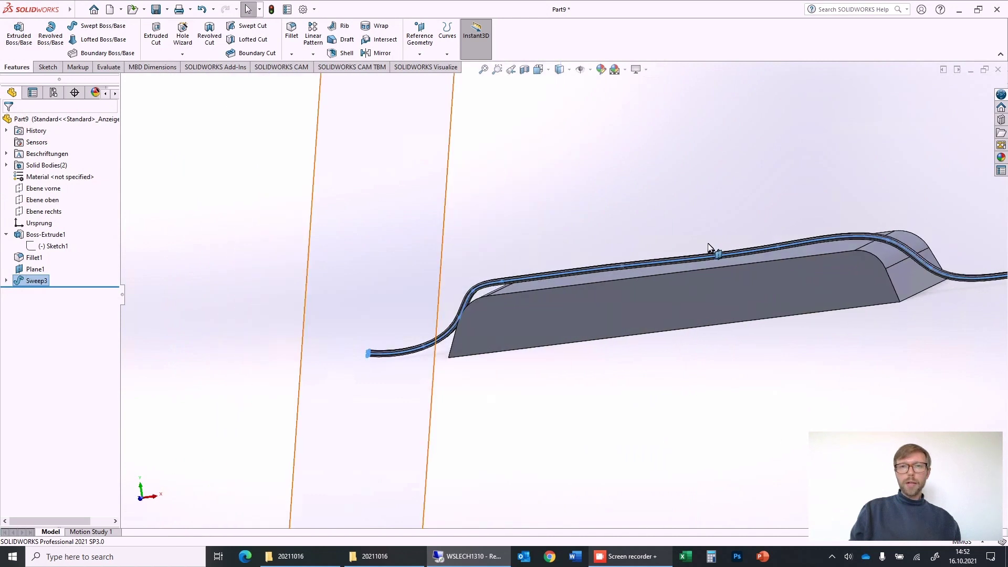
click(538, 69)
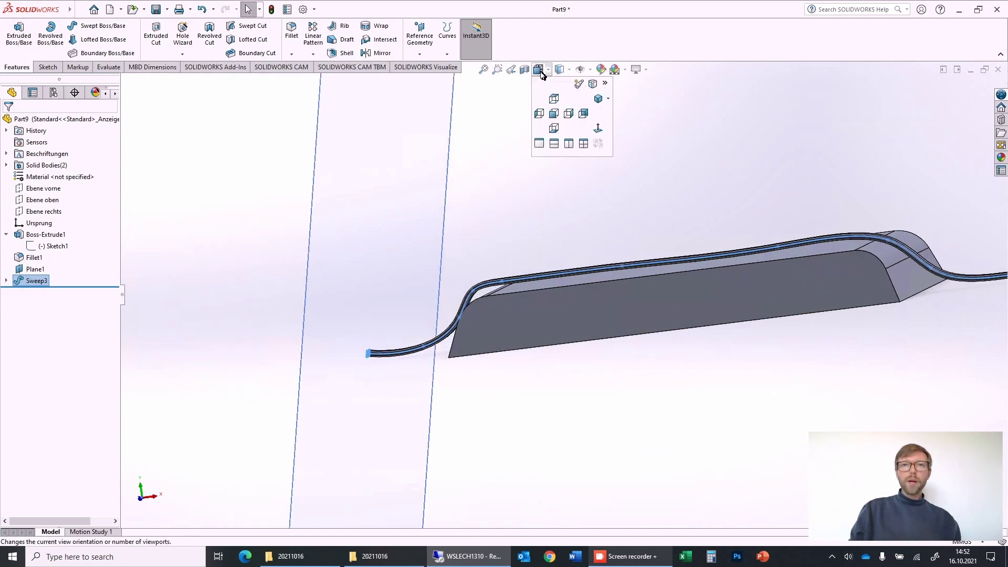
click(556, 117)
scroll(474, 267, down, 5)
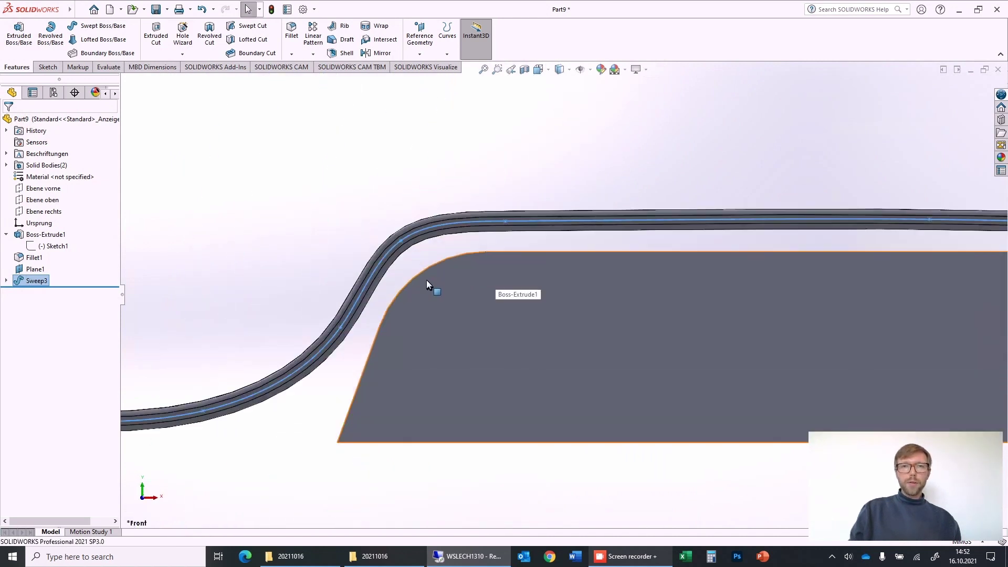
click(7, 282)
click(52, 294)
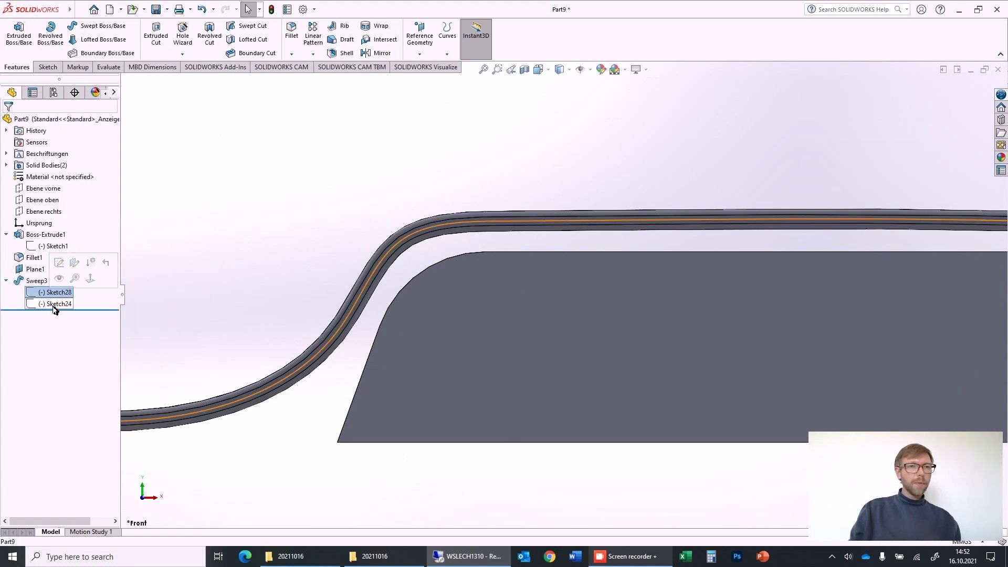
click(55, 305)
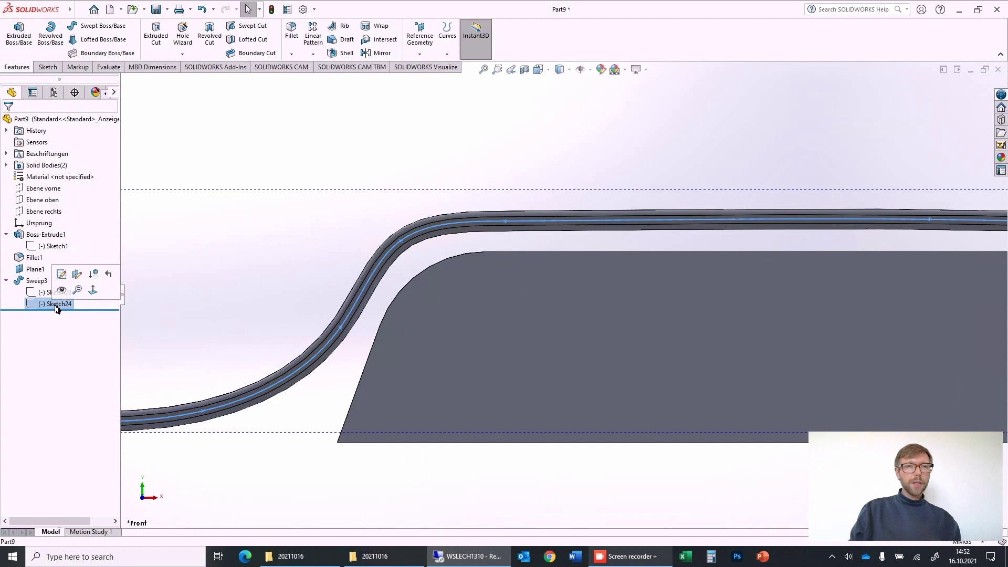
click(62, 291)
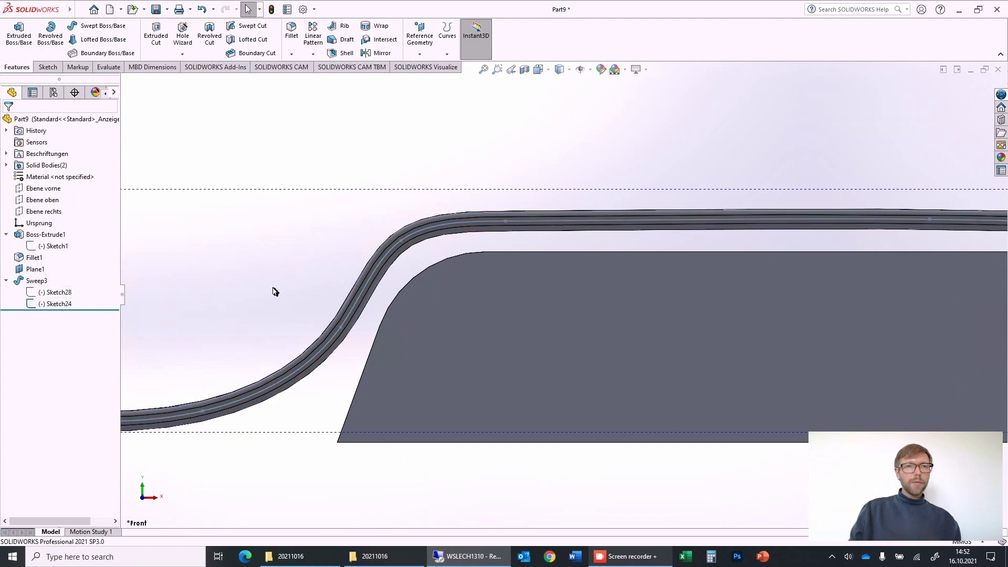
click(407, 246)
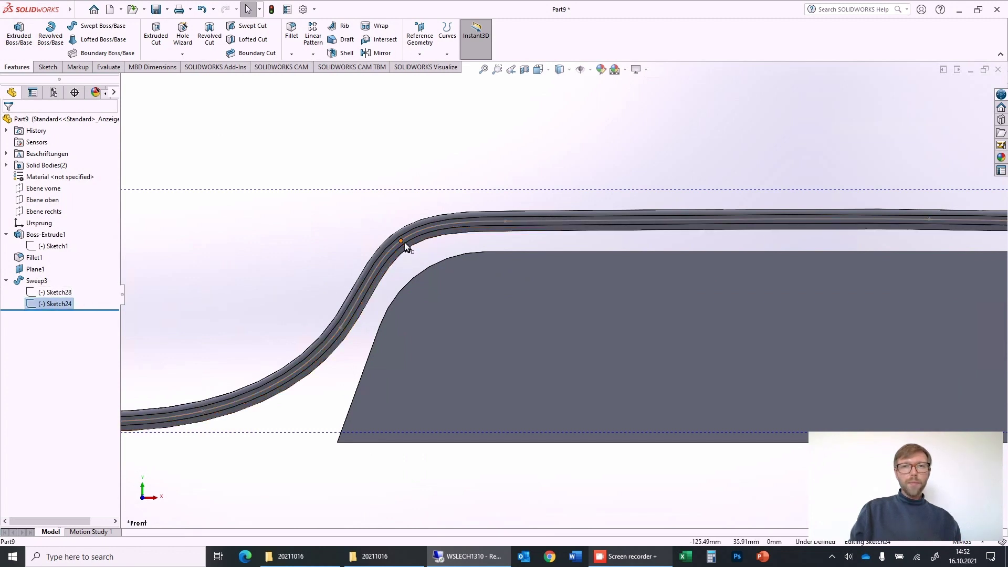
- Drag the spline points down toward the block's top, then exit the sketch so Sweep3 rebuilds
drag(408, 251, 414, 263)
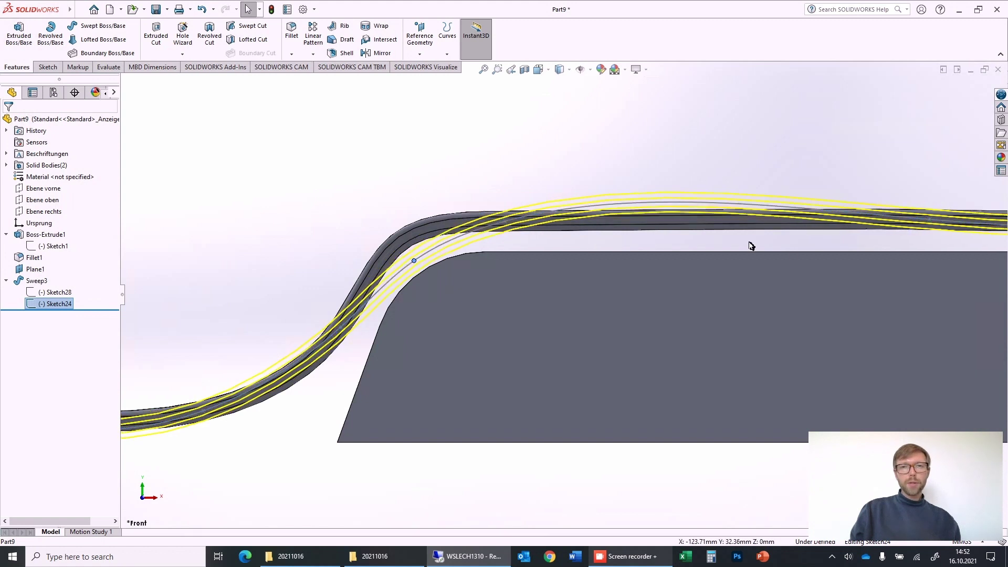
scroll(908, 261, up, 3)
scroll(908, 261, down, 3)
scroll(859, 288, up, 2)
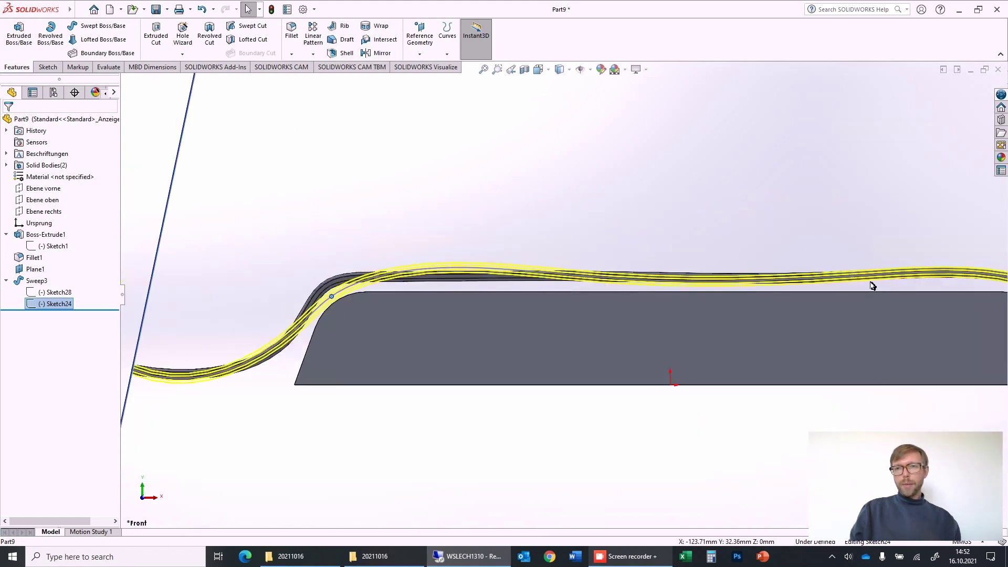
scroll(871, 284, down, 3)
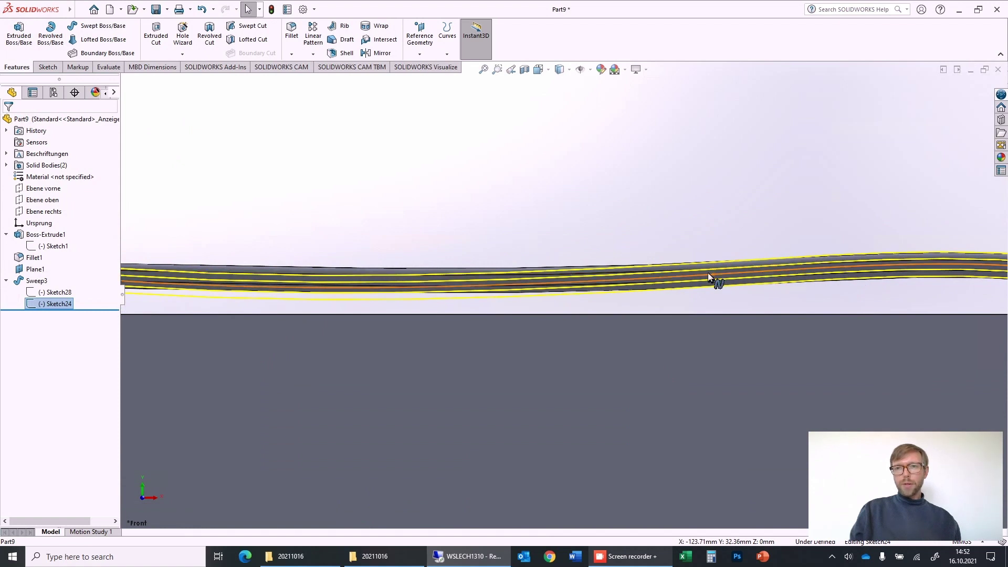
drag(713, 278, 721, 294)
scroll(840, 305, up, 5)
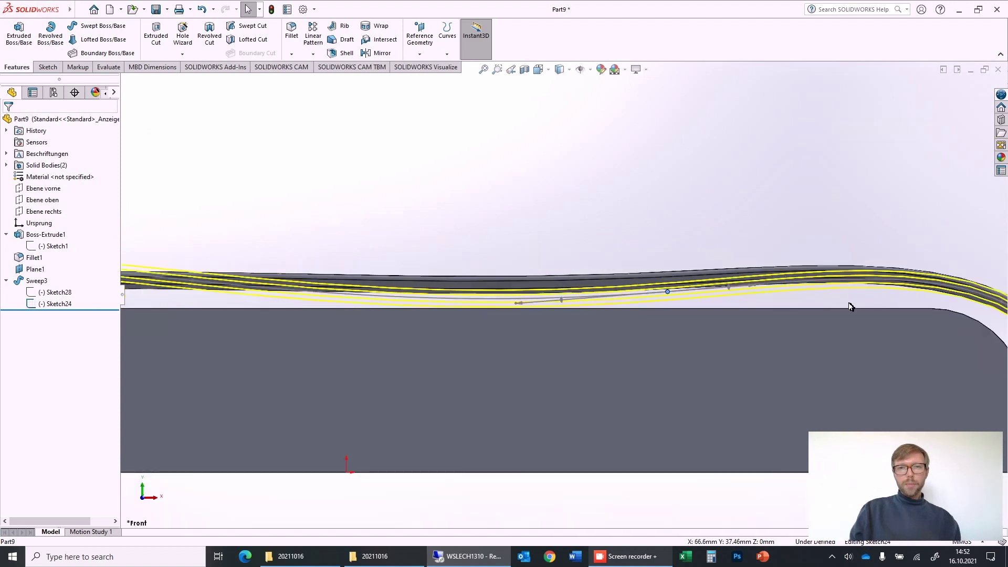
scroll(833, 335, down, 2)
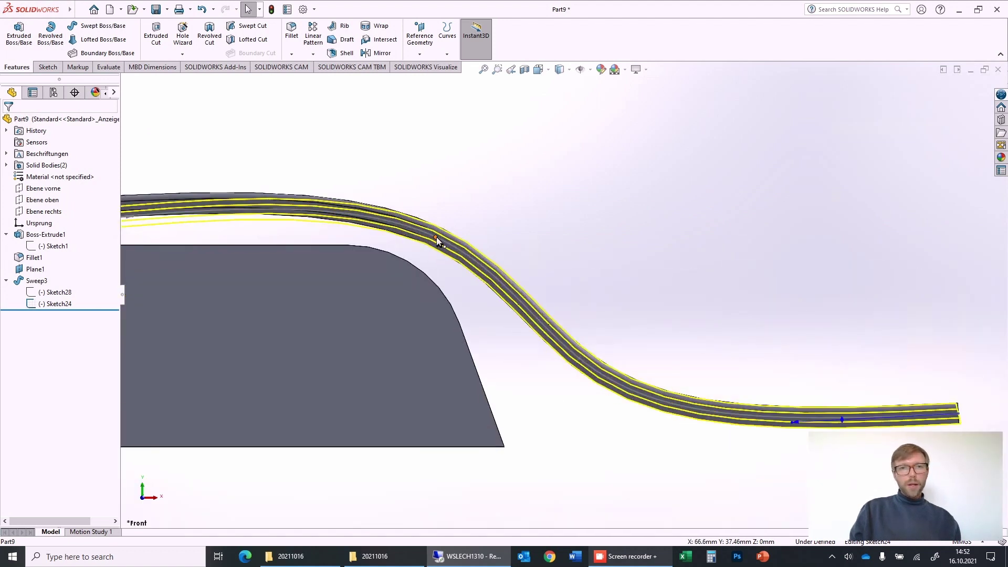
drag(432, 249, 427, 252)
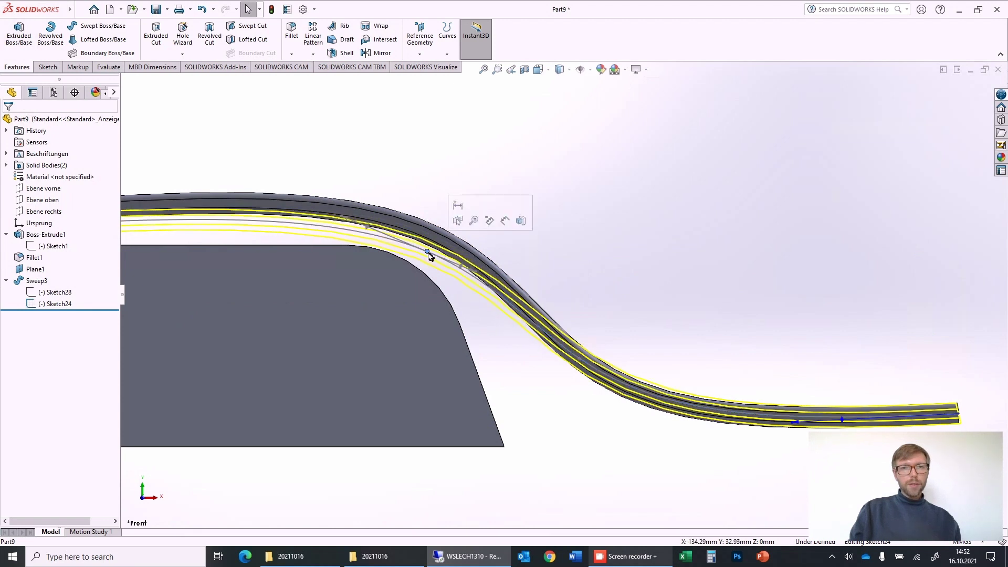
scroll(685, 313, up, 4)
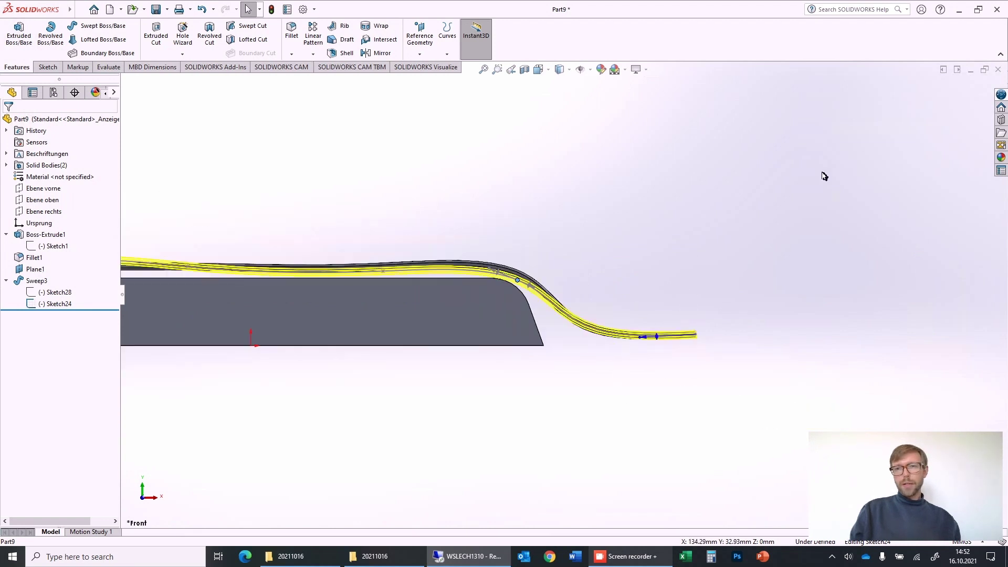
key(ctrl+b)
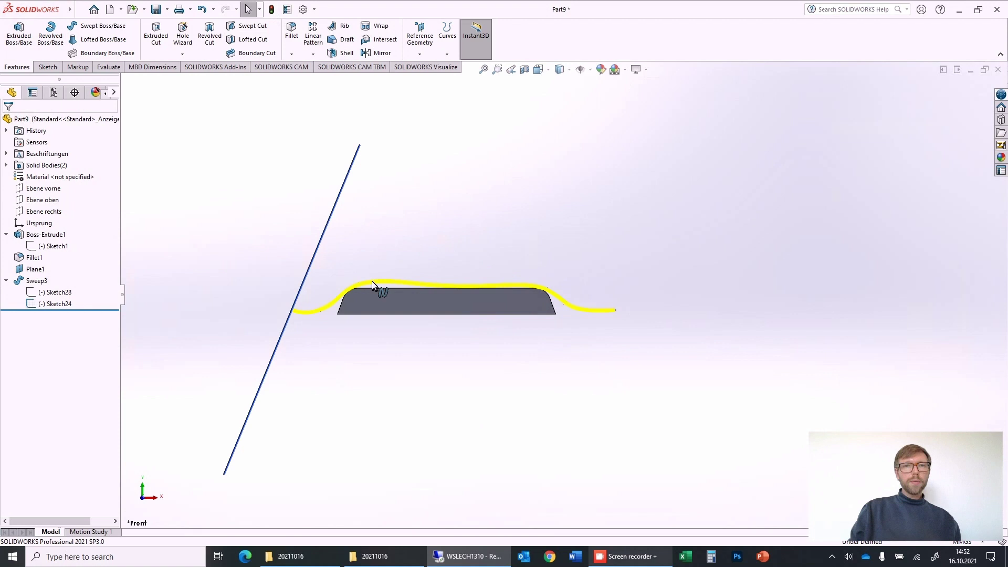
- Rebuild the model, switch to isometric view and hide Plane1, leaving the block and Sweep3 wire
scroll(378, 294, down, 5)
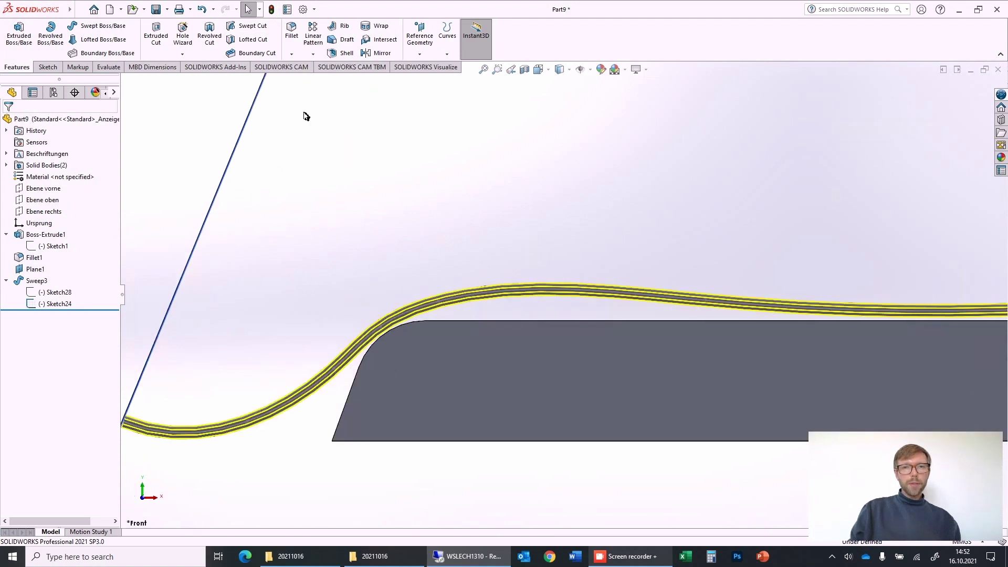
click(371, 236)
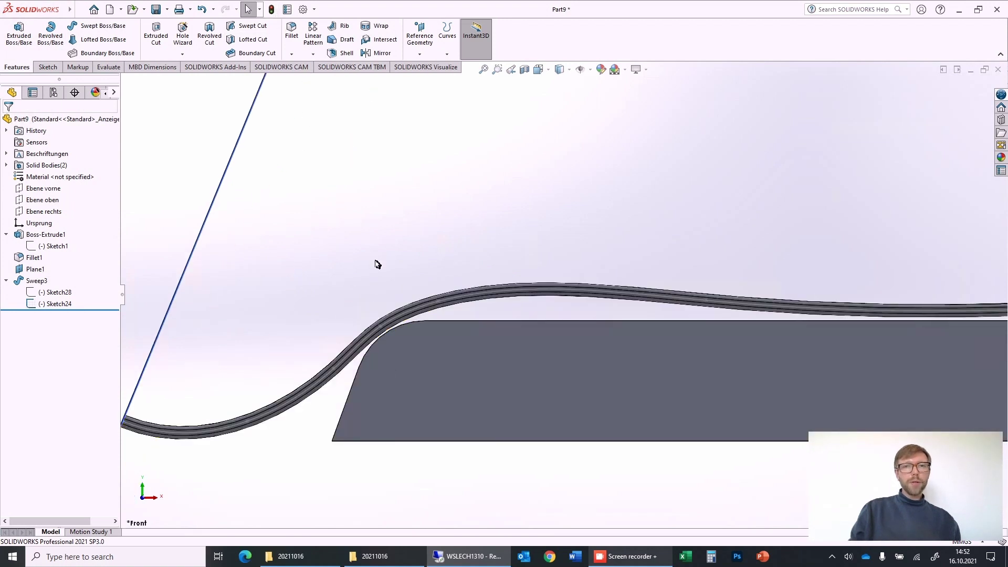
key(ctrl+7)
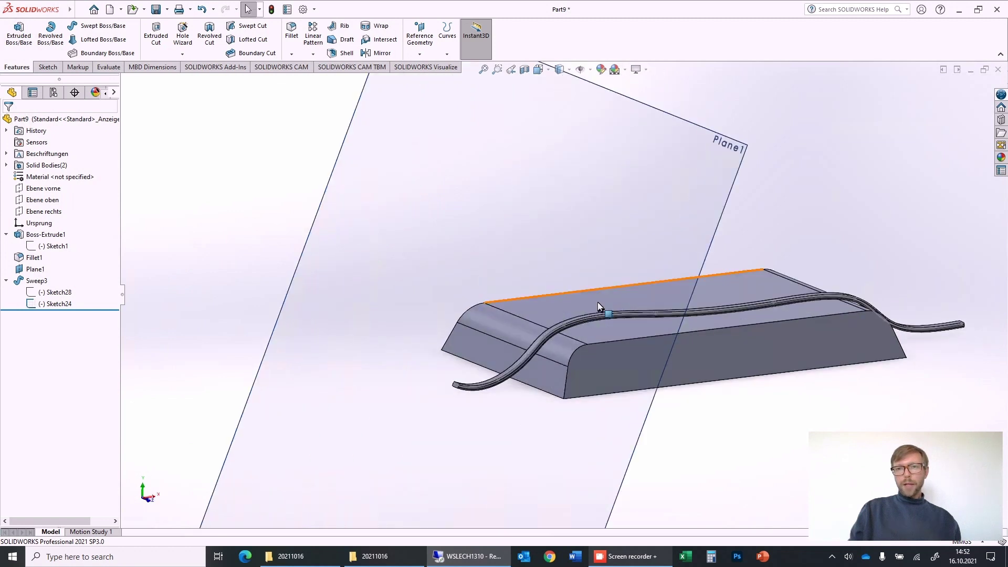
middle_drag(776, 277, 716, 236)
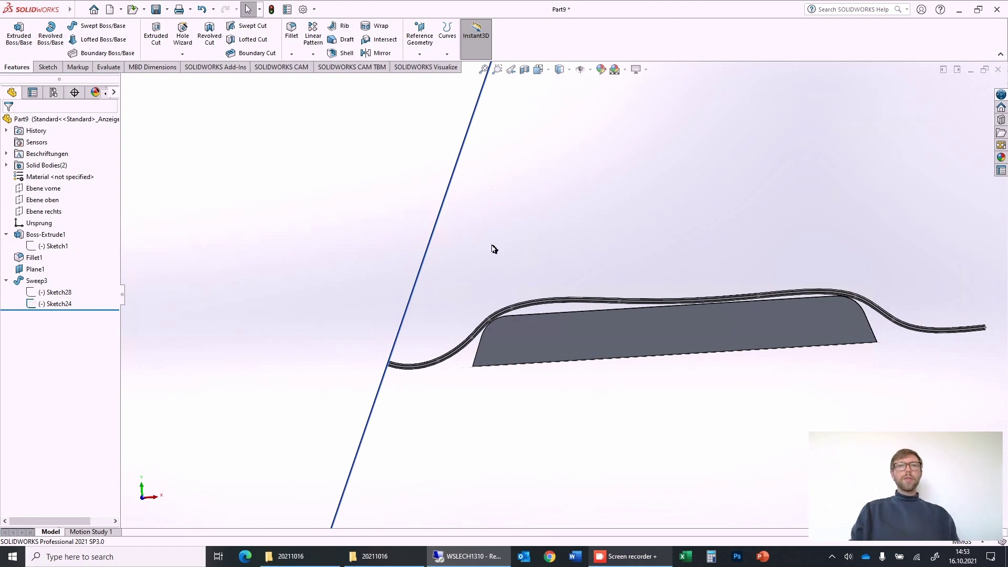
click(435, 252)
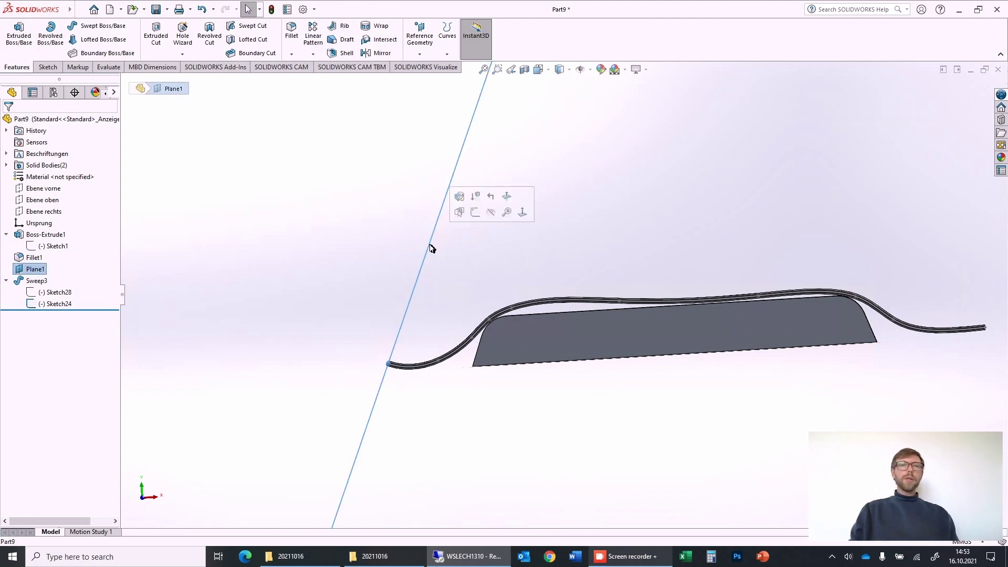
click(491, 213)
middle_drag(674, 269, 470, 331)
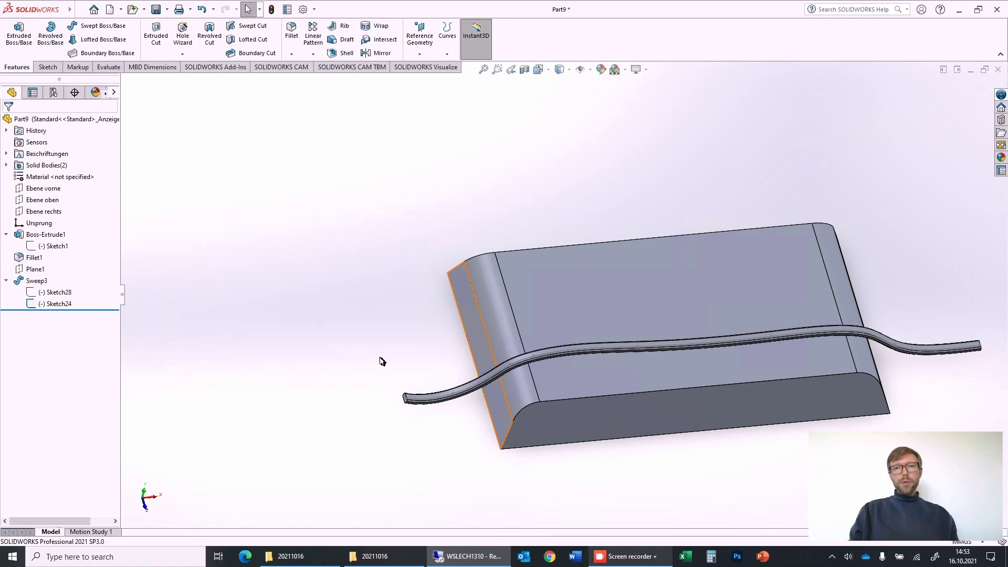
middle_drag(707, 326, 634, 401)
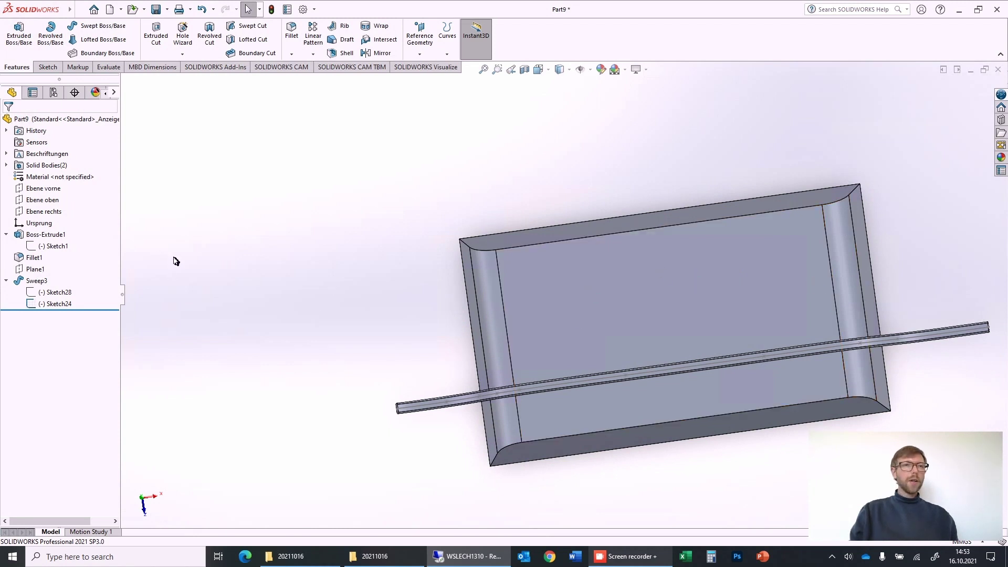
- Select the wire's path sketch Sketch24 and orbit to view the curved wire
click(453, 50)
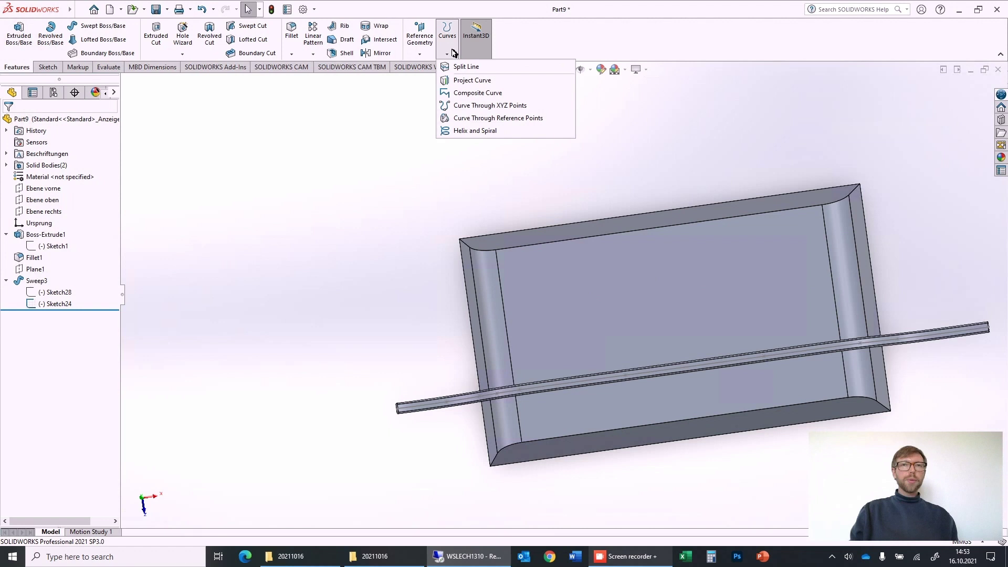
click(282, 180)
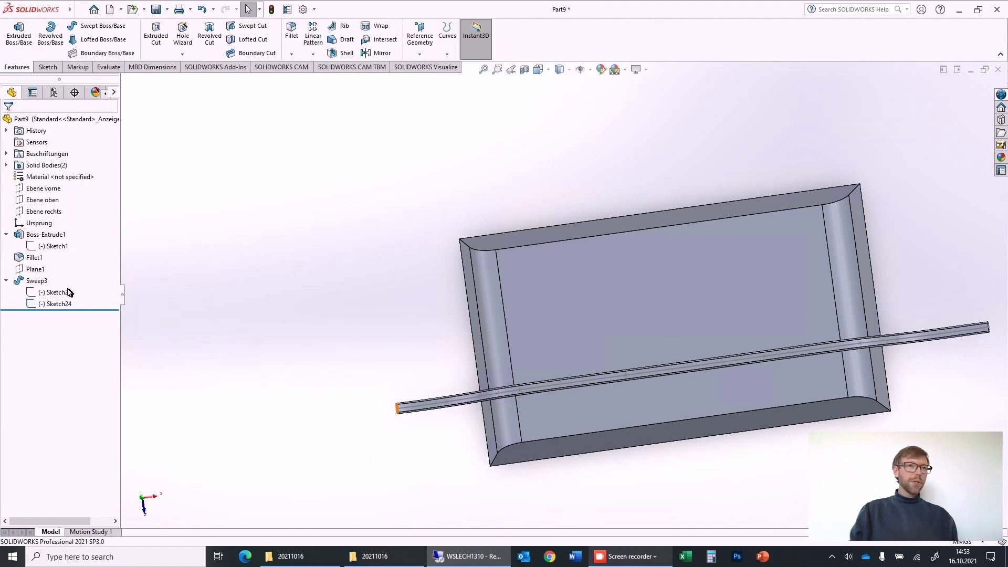
click(55, 309)
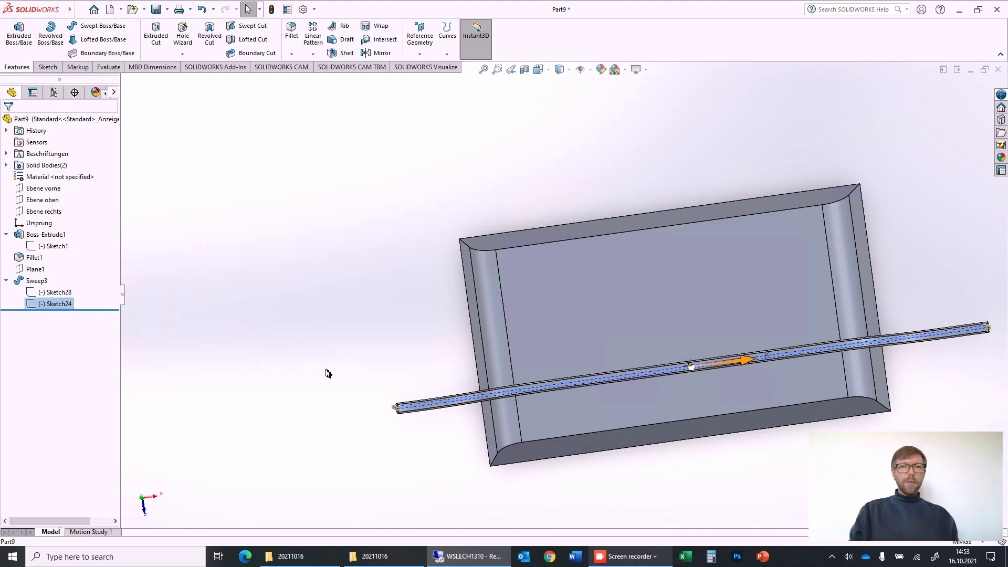
mouse_move(326, 371)
middle_down()
mouse_move(373, 272)
mouse_move(378, 223)
mouse_move(351, 137)
mouse_move(373, 288)
mouse_move(378, 258)
middle_up()
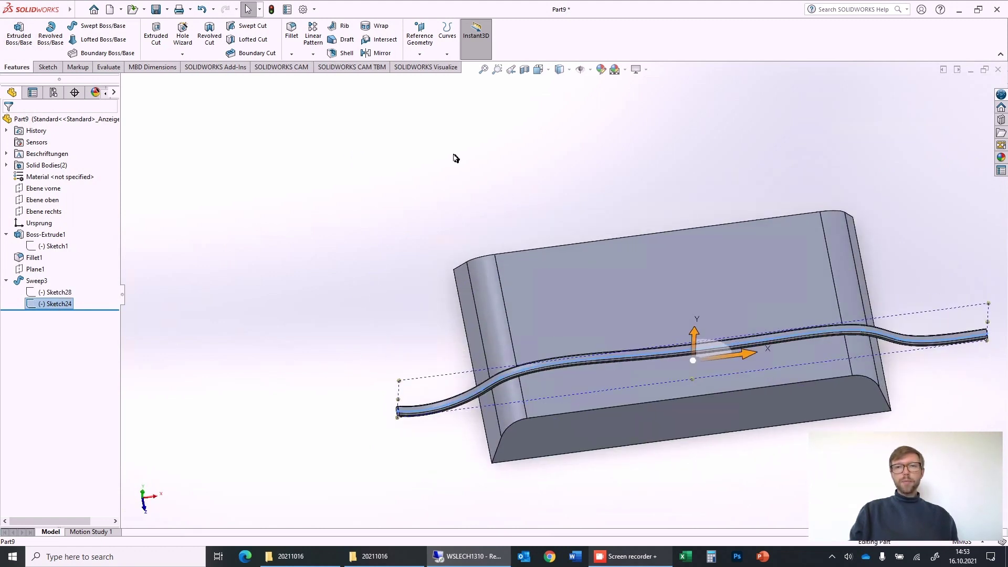
- Switch to the Top view and start a new sketch on the Ebene oben plane
click(456, 158)
click(539, 69)
click(555, 106)
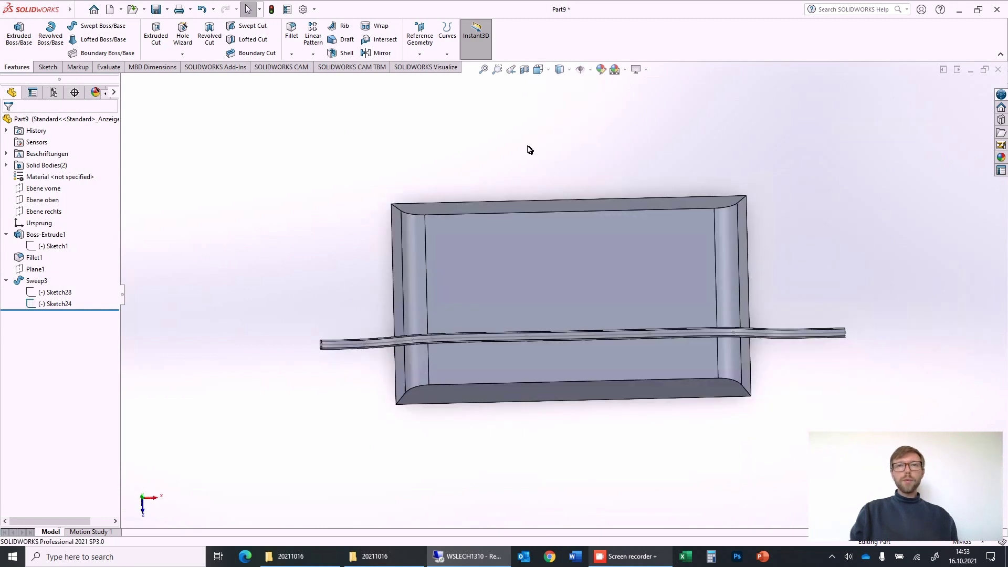
click(45, 200)
click(58, 182)
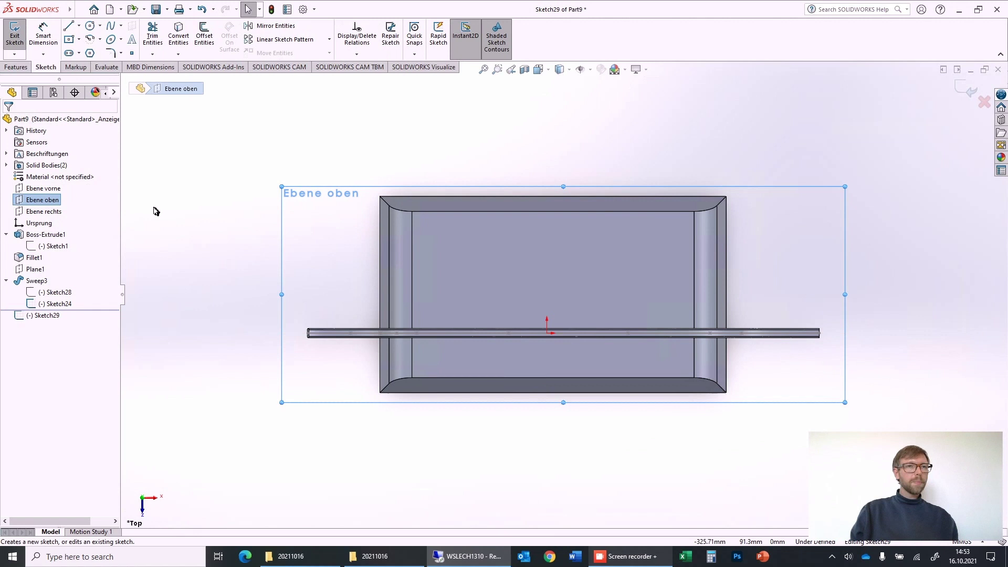
- Draw a nine-point wavy spline from left of the wire, over the block, to beyond its far corner
click(111, 26)
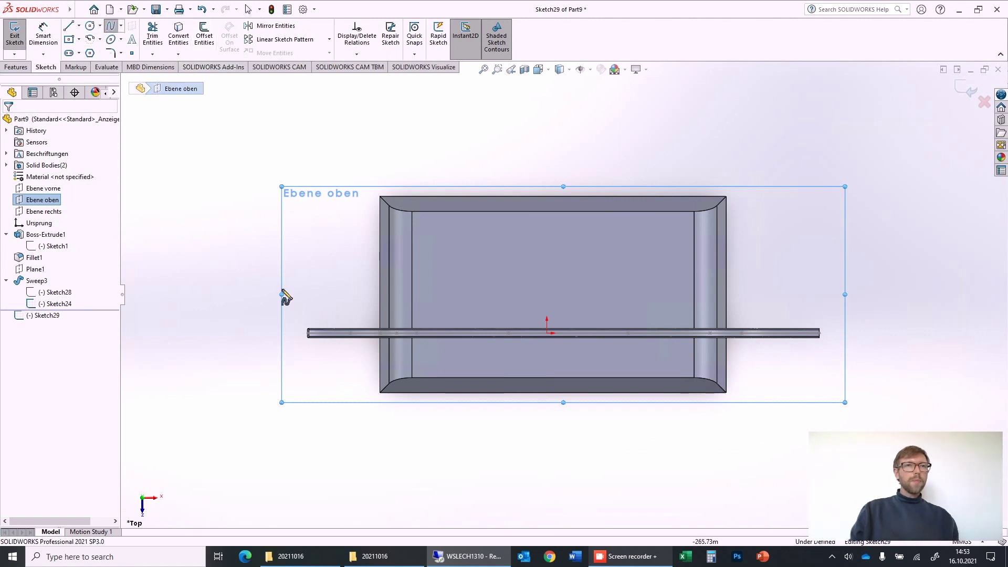
click(309, 307)
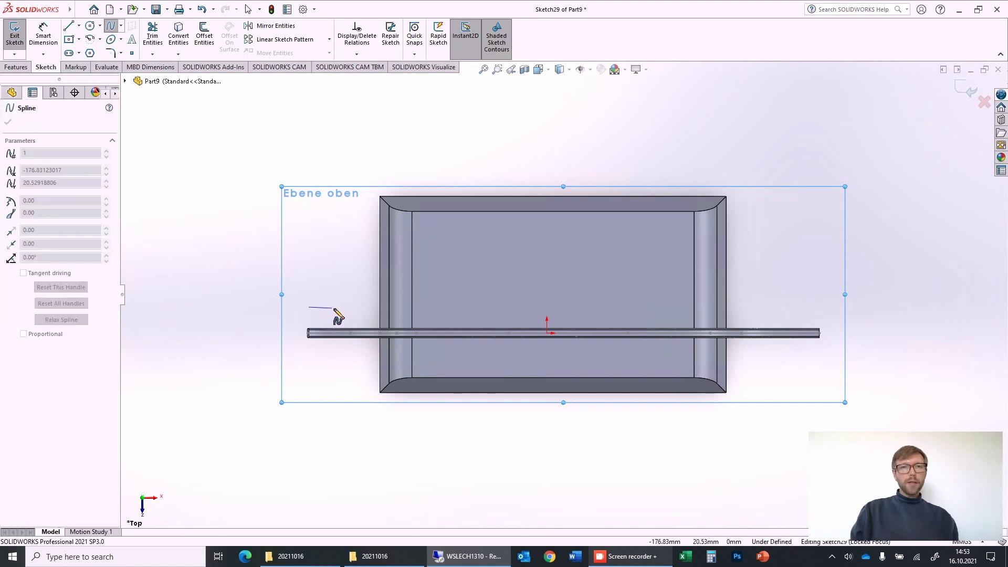
click(361, 306)
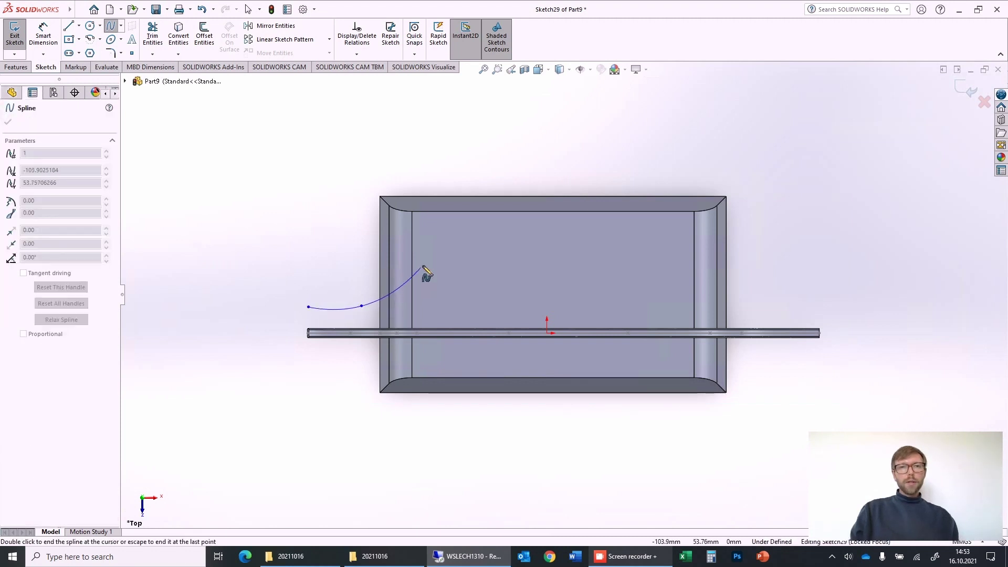
click(423, 263)
click(483, 231)
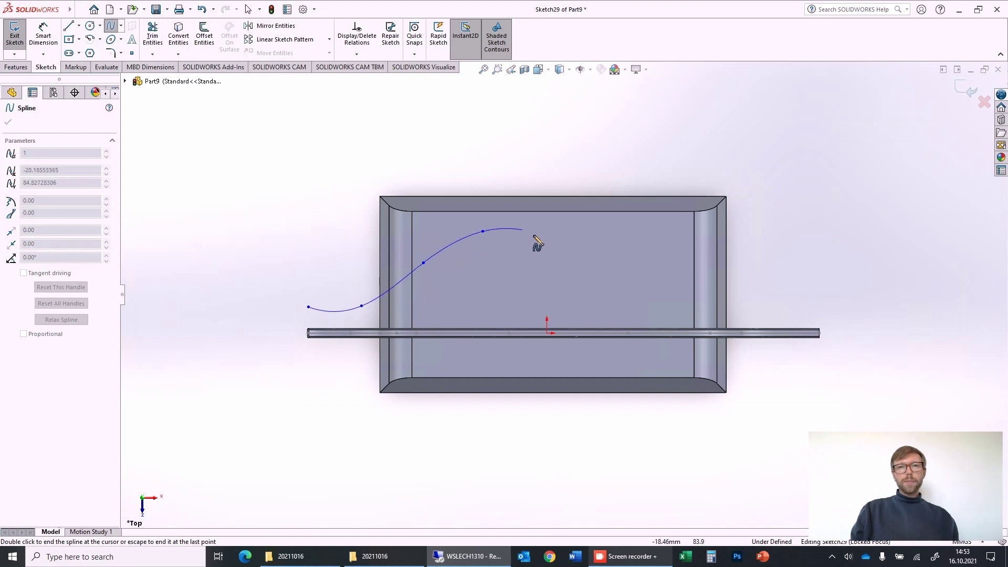
click(550, 245)
click(612, 271)
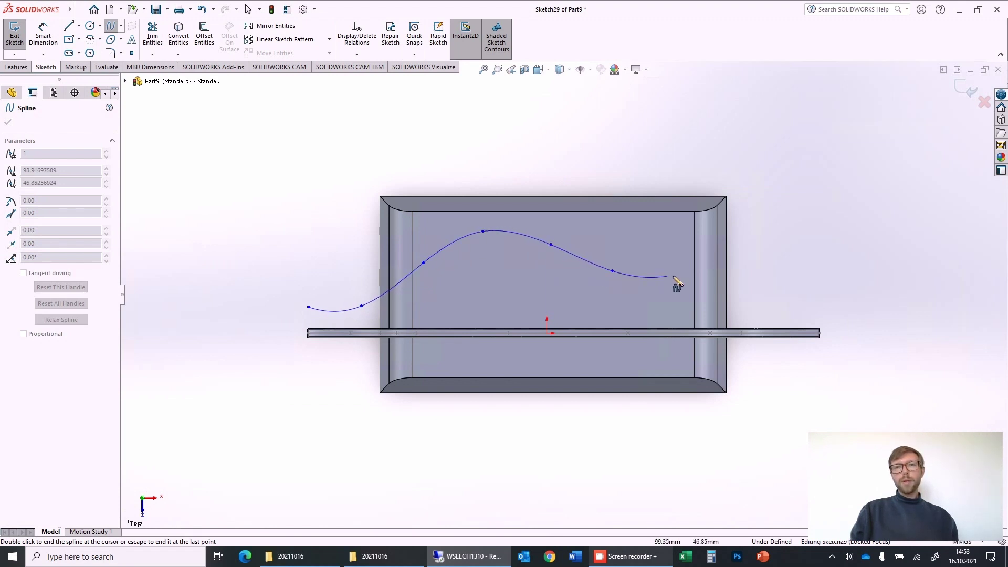
click(705, 261)
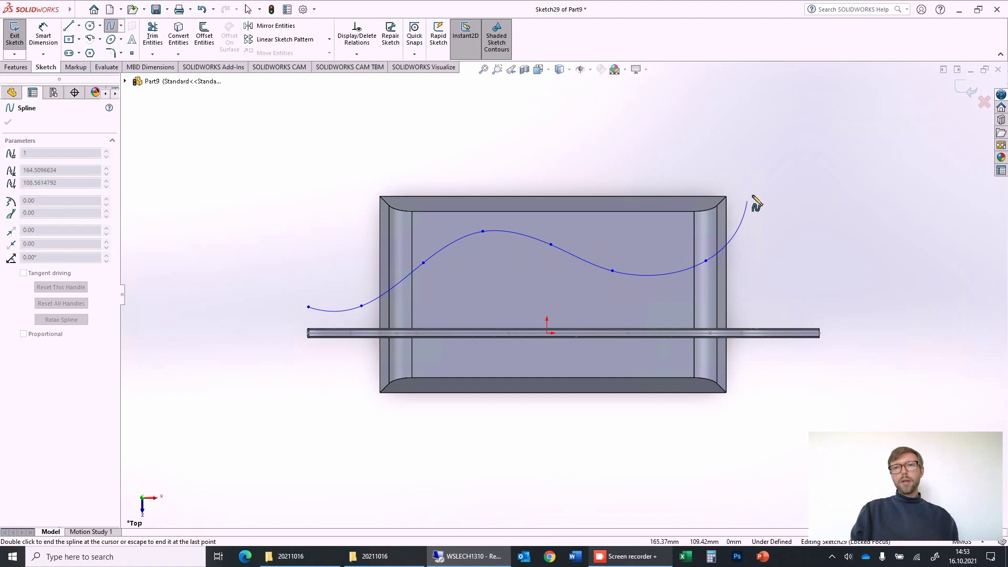
click(773, 158)
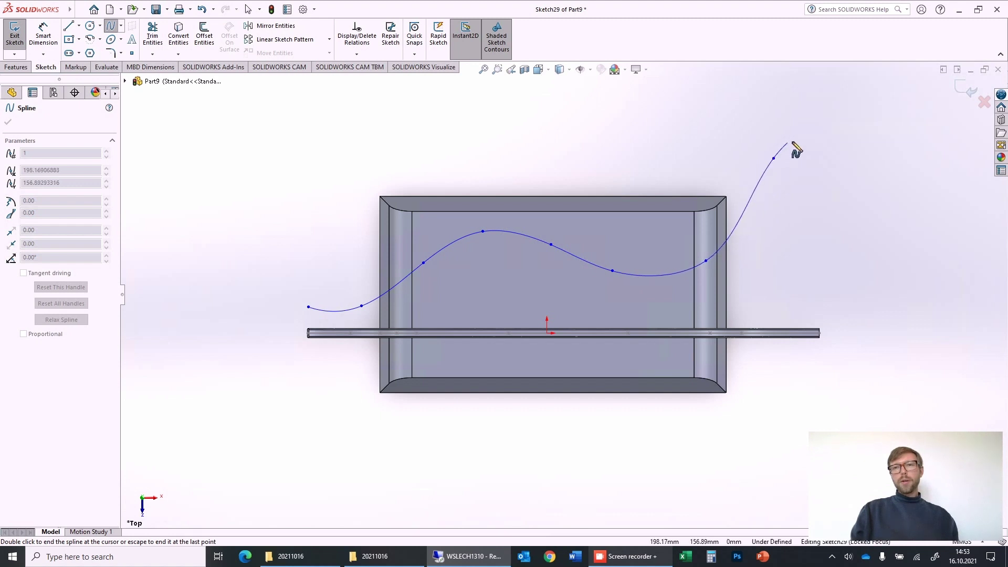
double_click(830, 124)
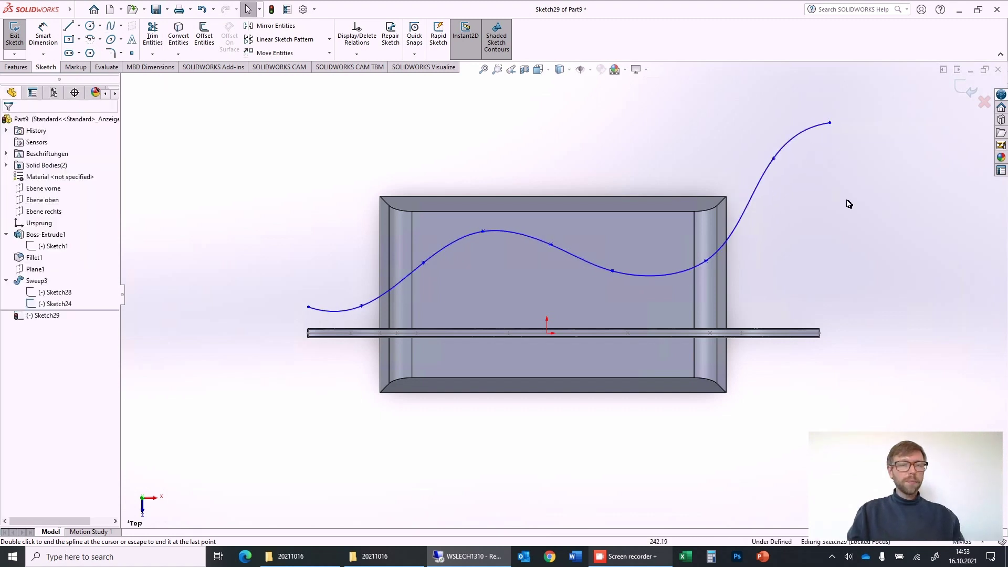
middle_drag(734, 308, 569, 220)
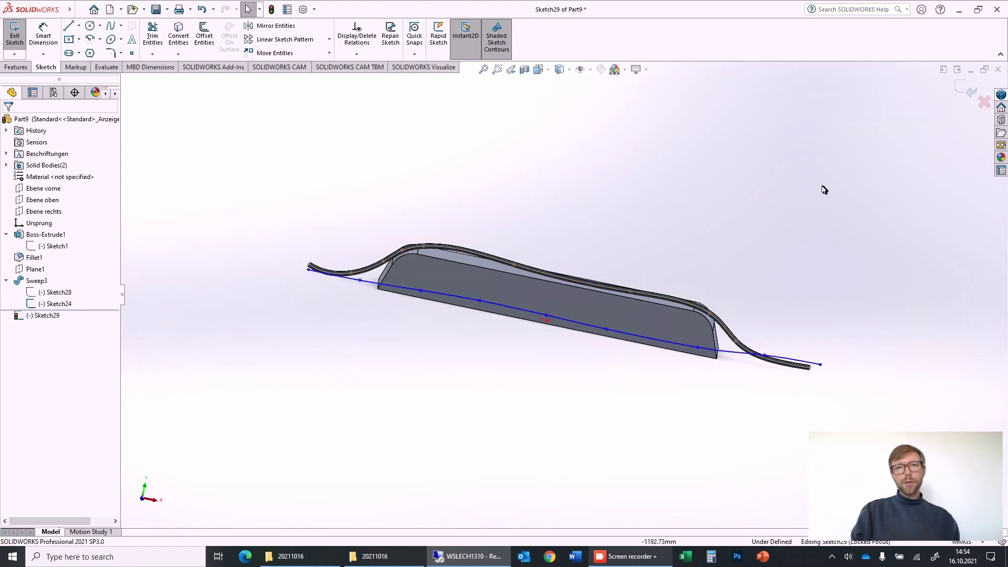
- Exit Sketch29, reorient the view along the block, and bring up the Curves menu
click(964, 91)
mouse_move(439, 189)
middle_down()
mouse_move(467, 211)
mouse_move(468, 231)
middle_up()
scroll(427, 300, down, 4)
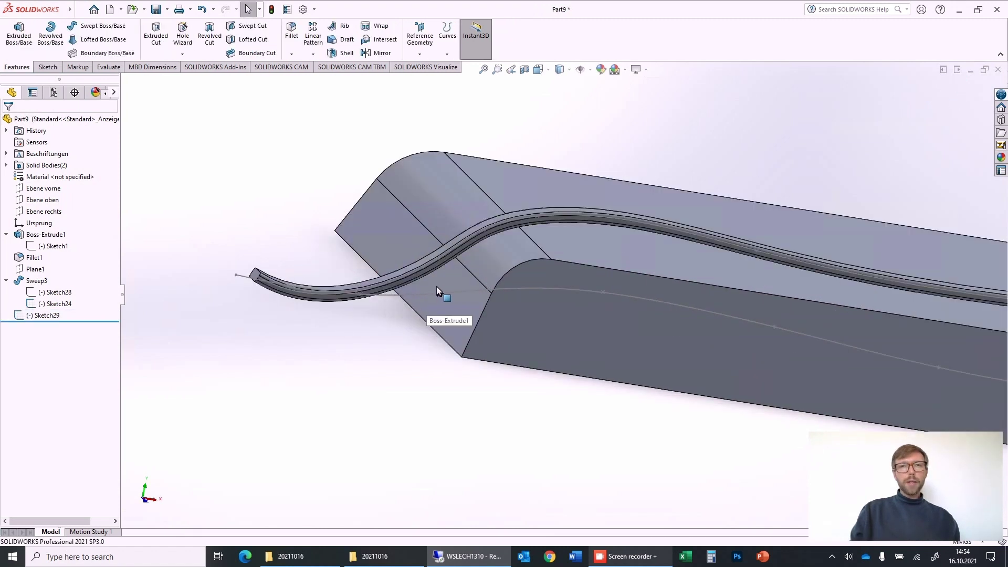
click(446, 295)
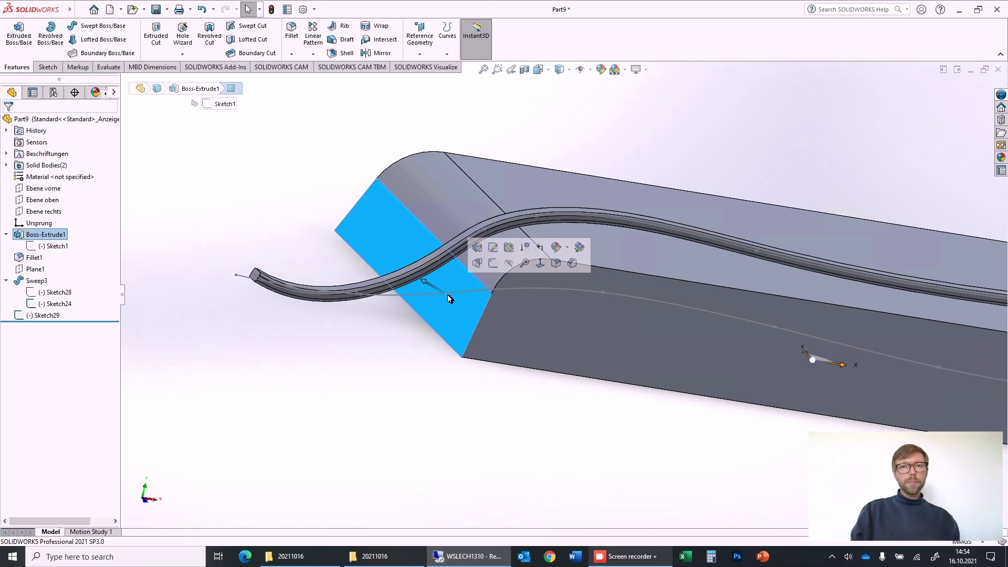
click(323, 97)
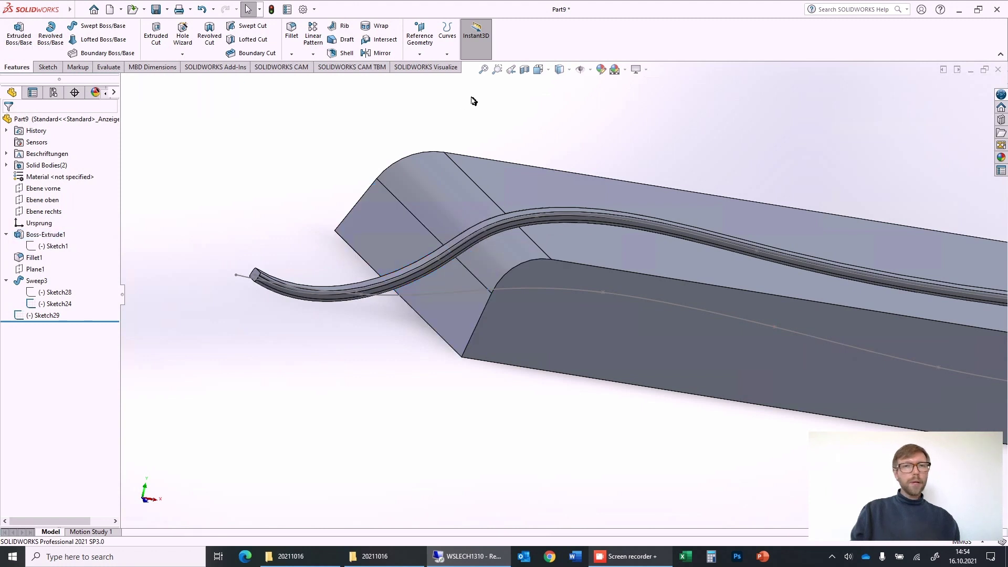
click(447, 54)
- Create Curve2 as a sketch-on-sketch projection of Sketch29 onto Sketch24
click(462, 82)
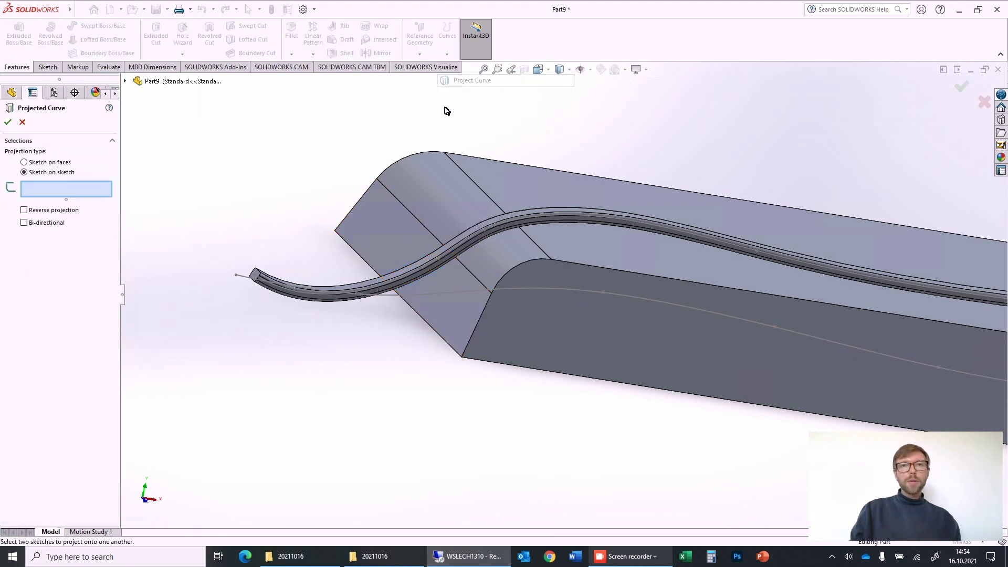
click(397, 301)
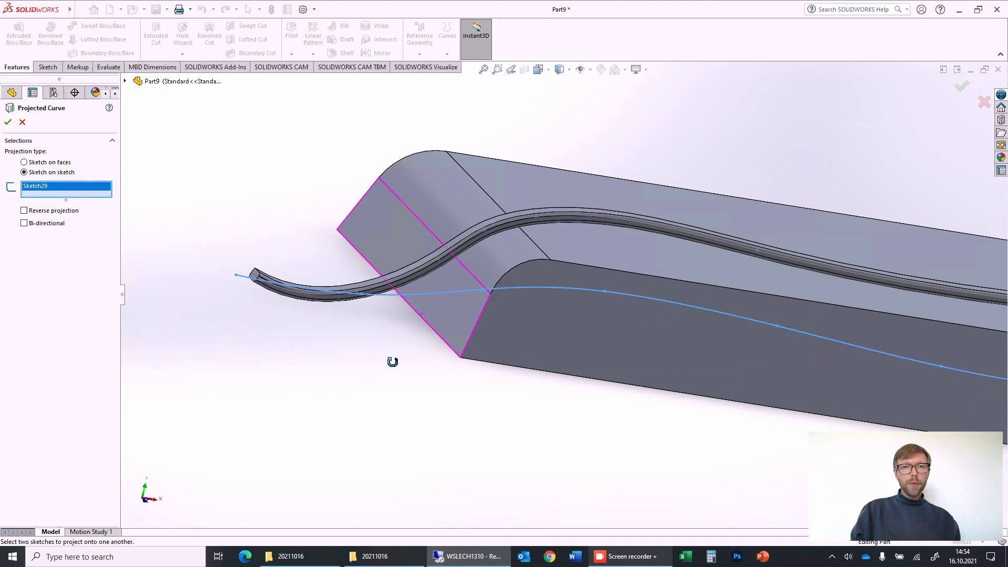
middle_drag(392, 360, 381, 355)
scroll(367, 284, up, 5)
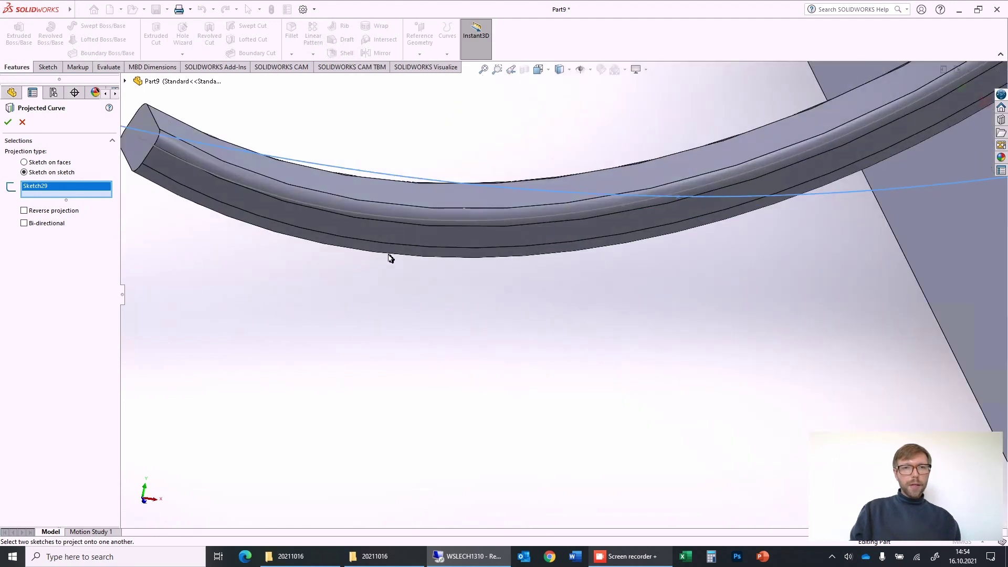
click(404, 216)
scroll(619, 294, up, 5)
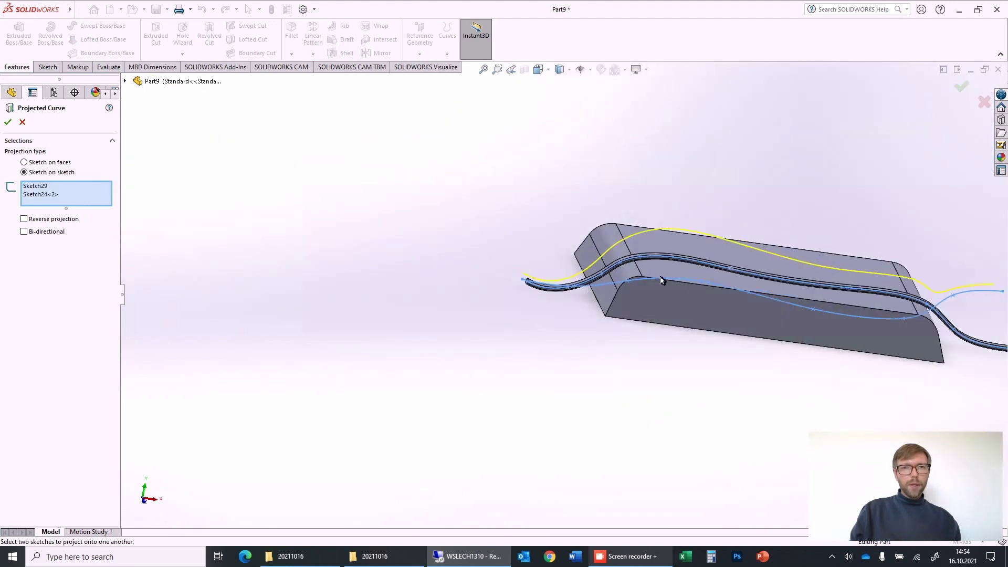
middle_drag(705, 295, 840, 342)
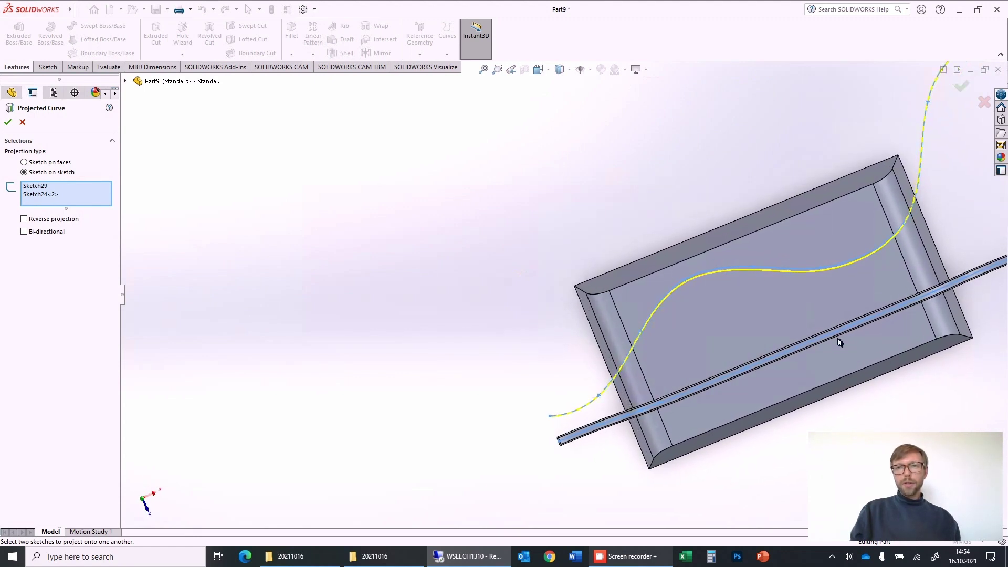
scroll(788, 333, up, 2)
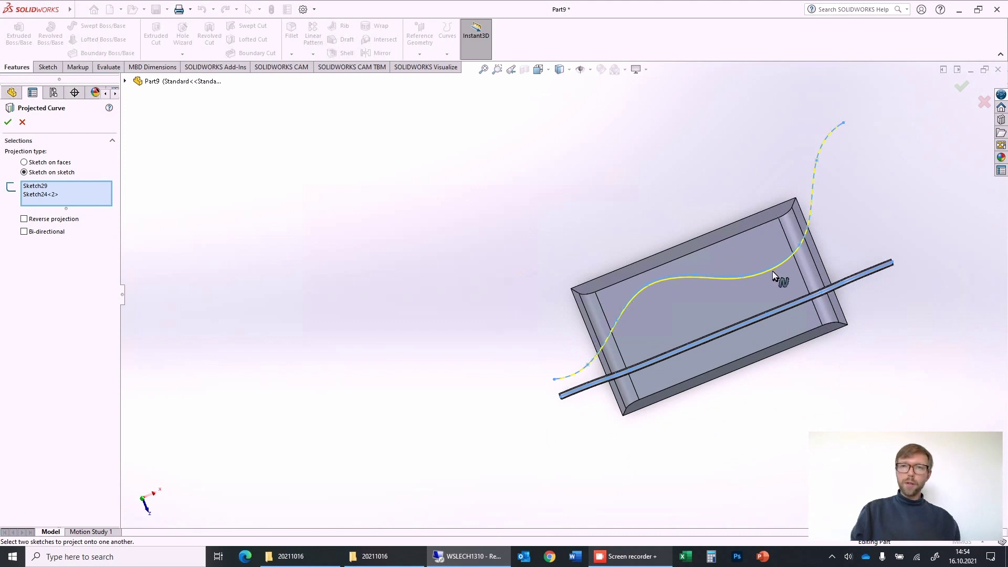
middle_drag(772, 276, 681, 216)
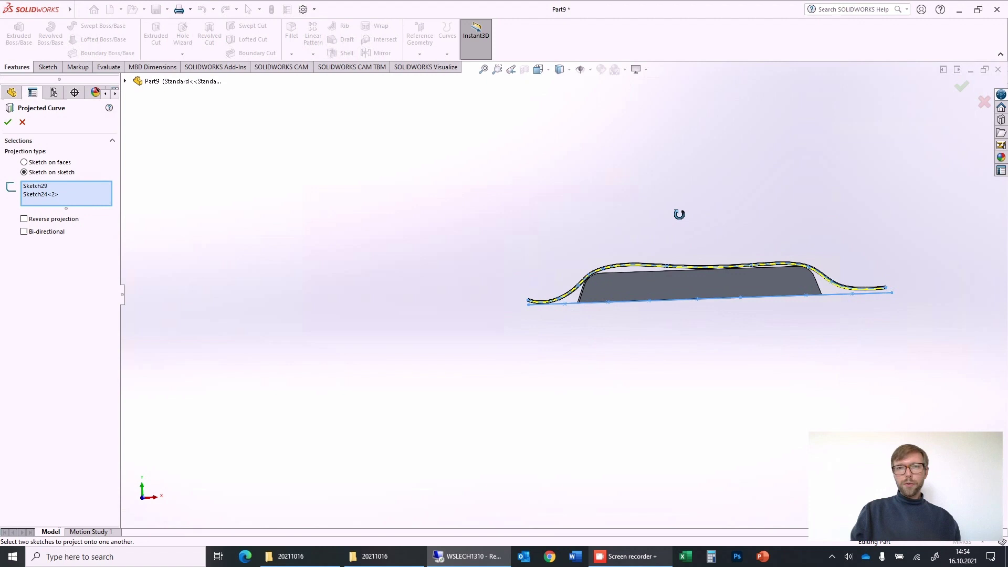
middle_drag(680, 215, 418, 207)
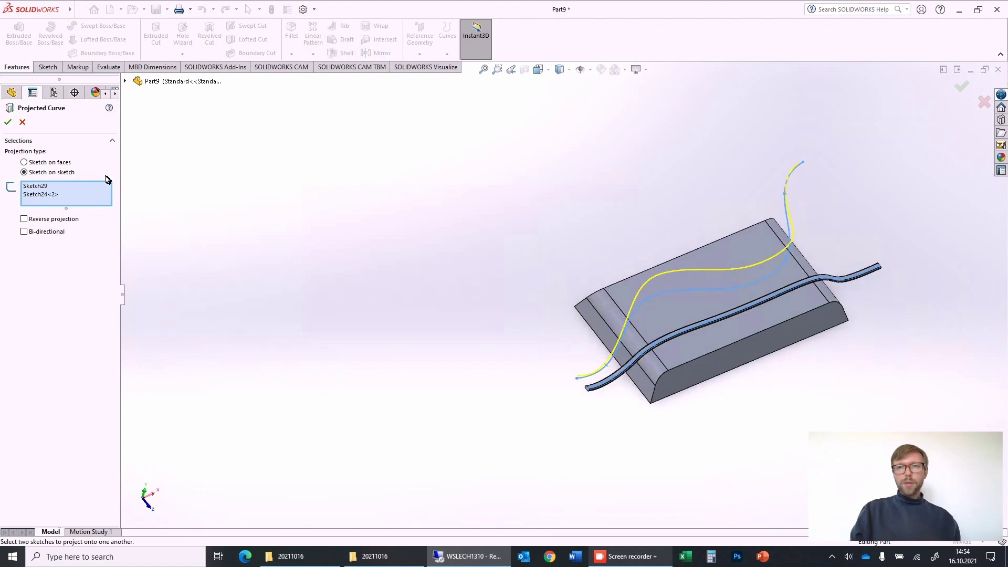
click(8, 123)
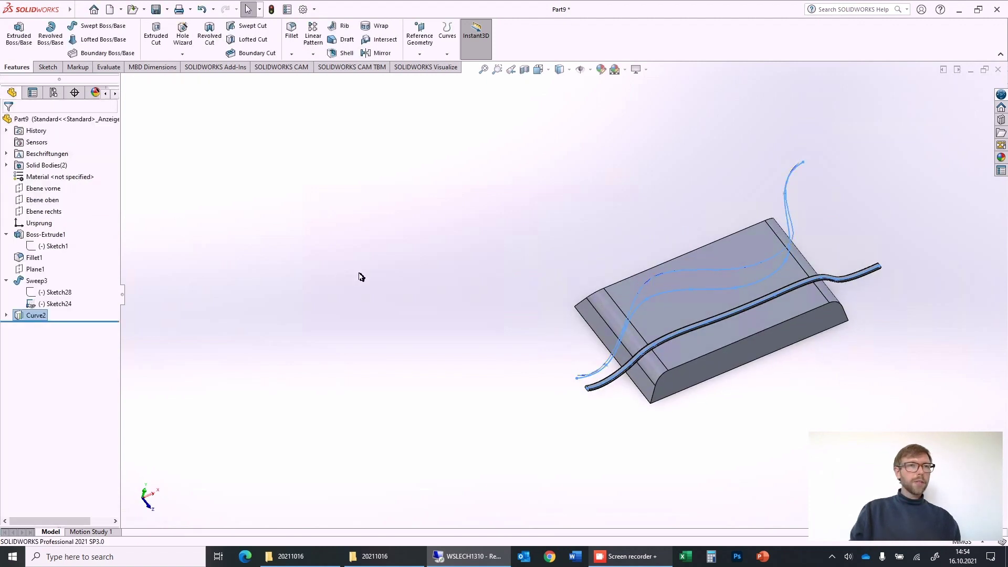
middle_drag(522, 266, 430, 227)
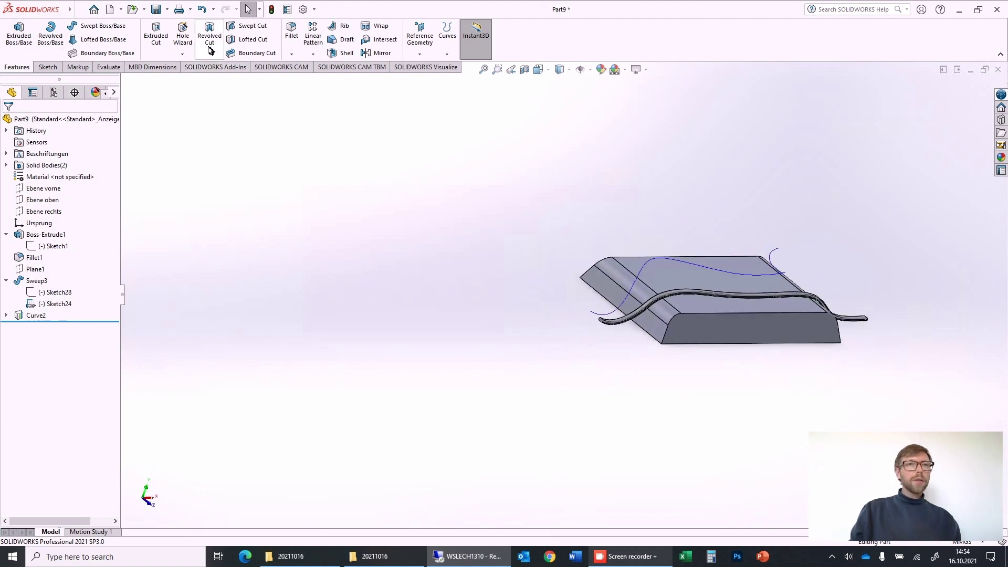
- Start a circular-profile sweep along Curve2 and inspect the preview from several angles
click(83, 28)
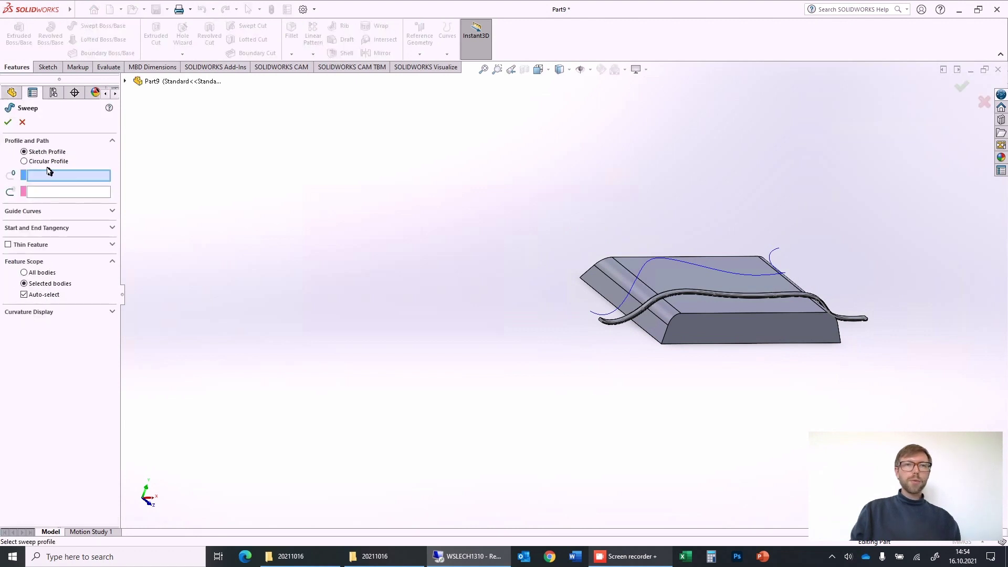
click(24, 162)
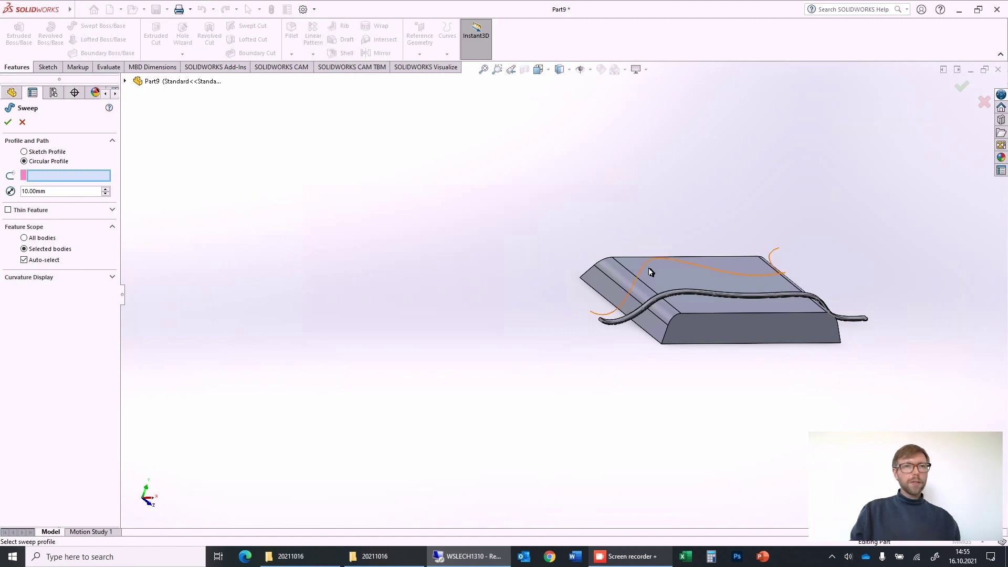
scroll(650, 273, down, 5)
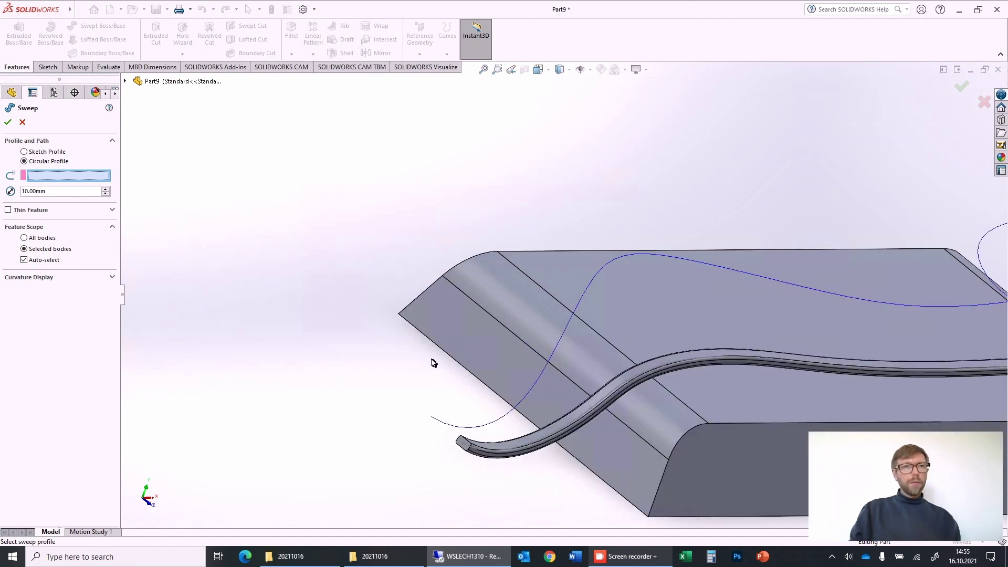
click(511, 419)
middle_drag(605, 405, 807, 355)
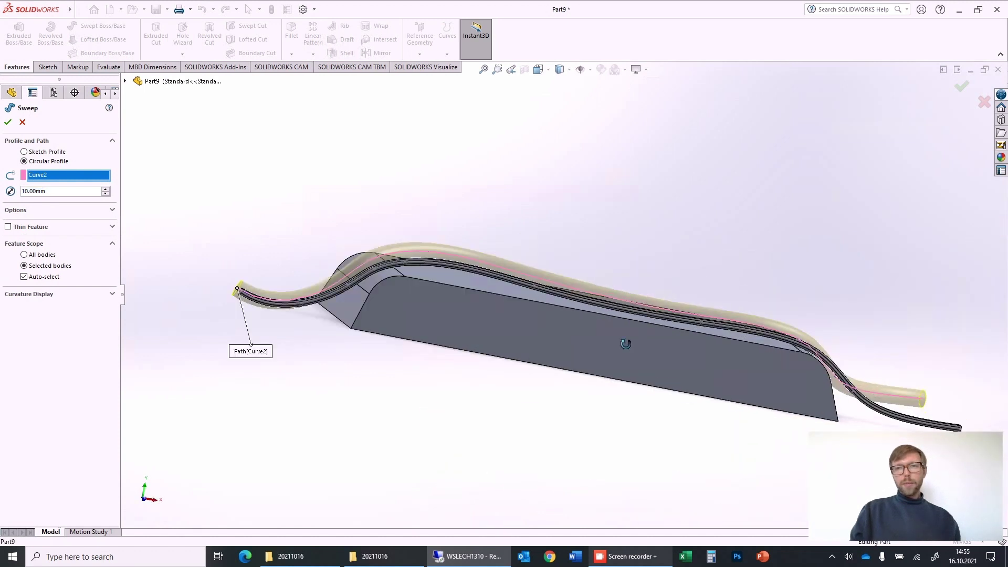
middle_drag(626, 343, 695, 325)
middle_drag(572, 257, 654, 287)
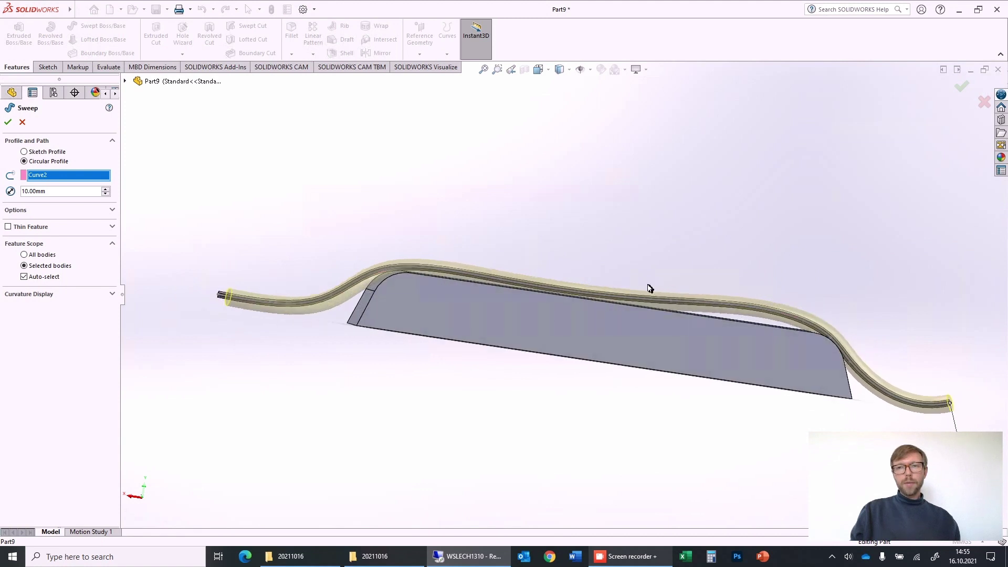
- Set the tube diameter to 5 mm with Curve2 as the sweep path
click(37, 191)
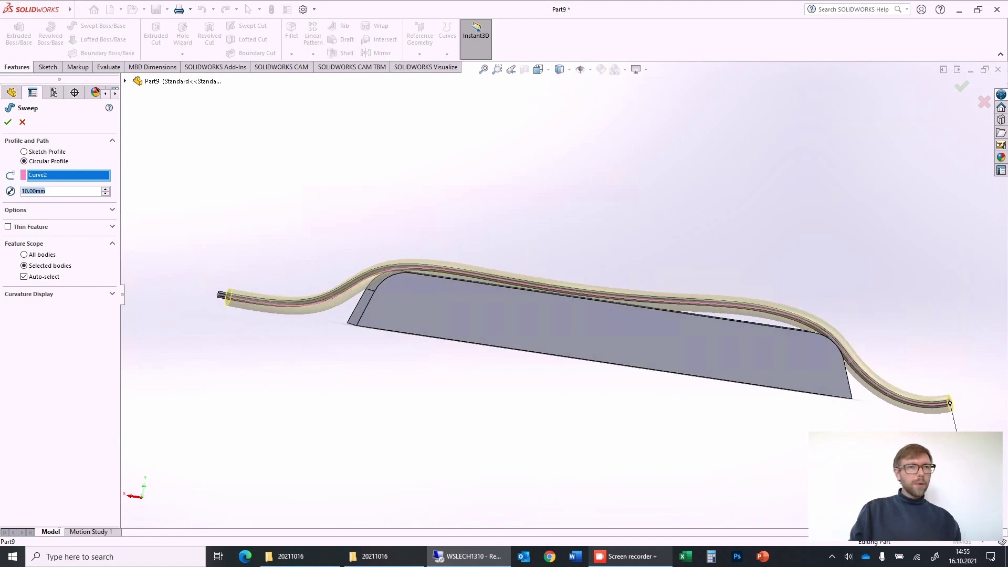
text(5)
key(Return)
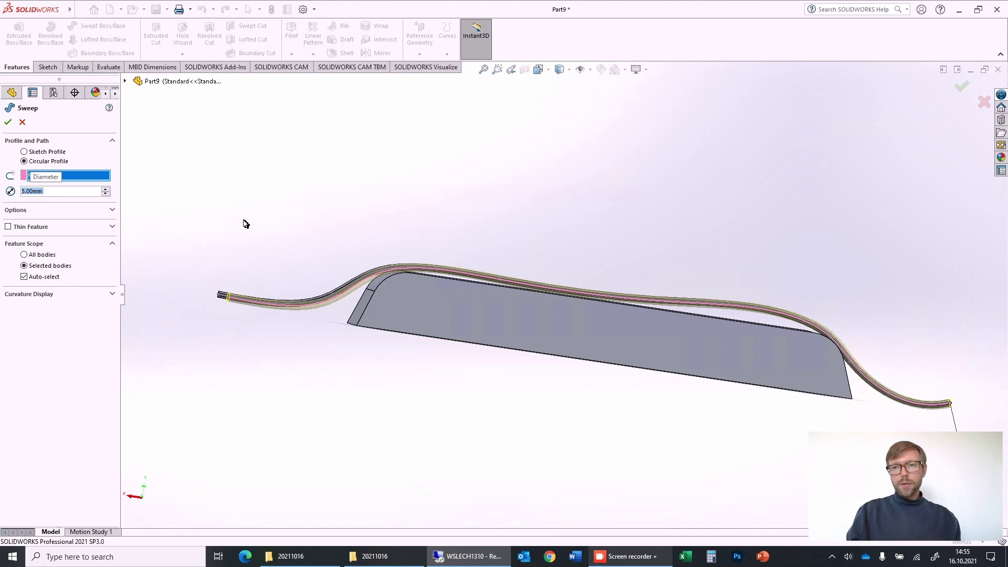
click(307, 312)
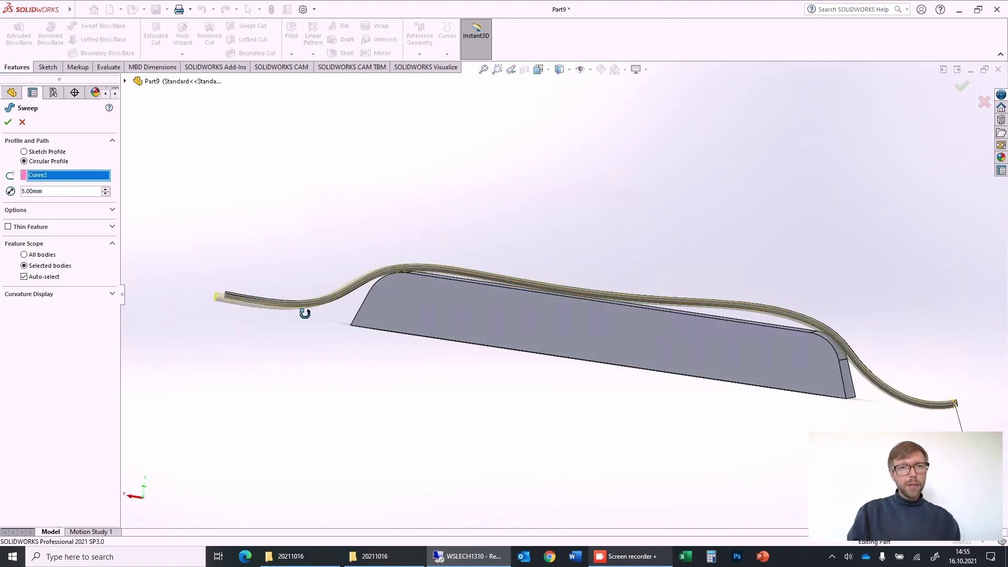
middle_drag(307, 314, 434, 219)
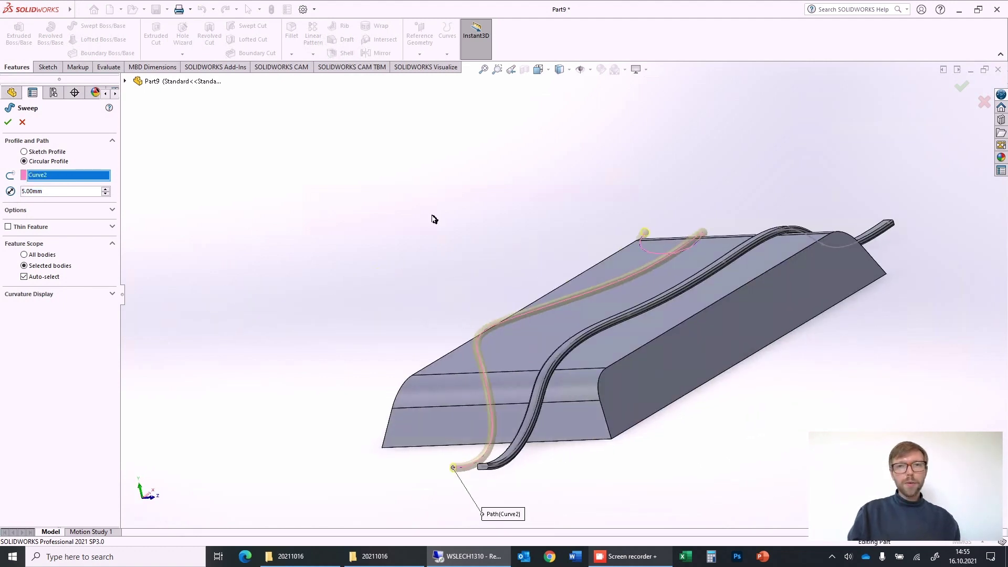
click(9, 123)
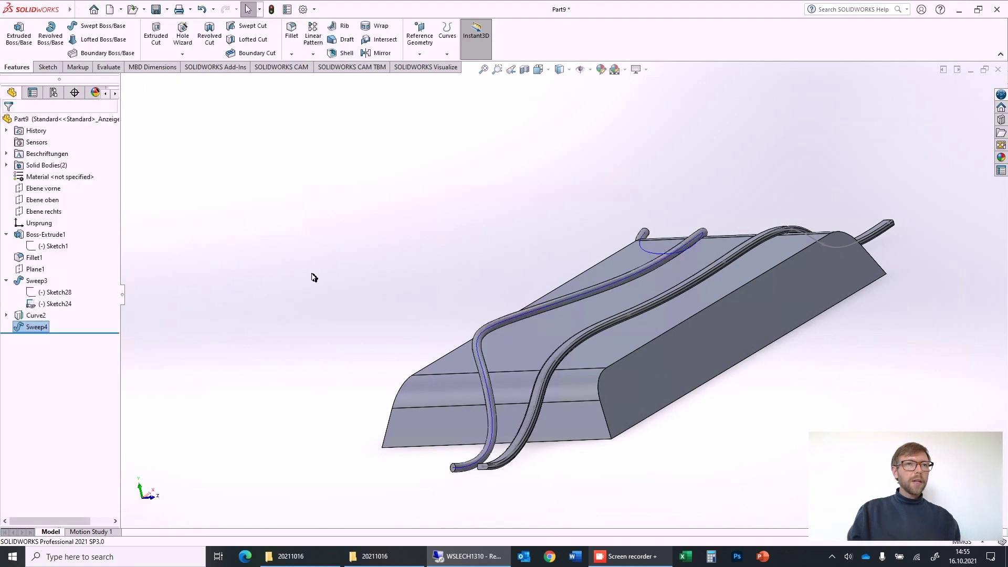
middle_drag(443, 304, 336, 238)
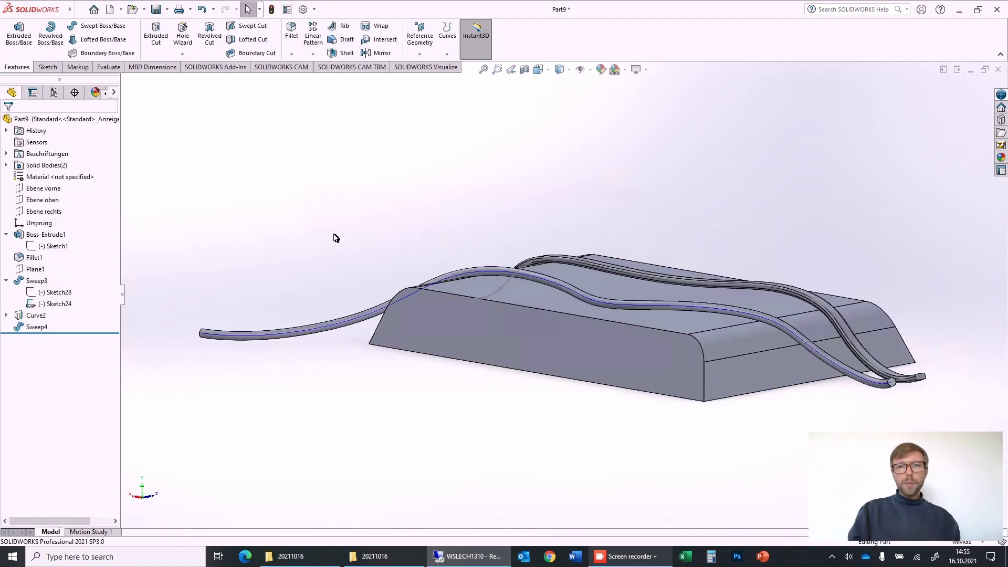
click(6, 315)
click(37, 315)
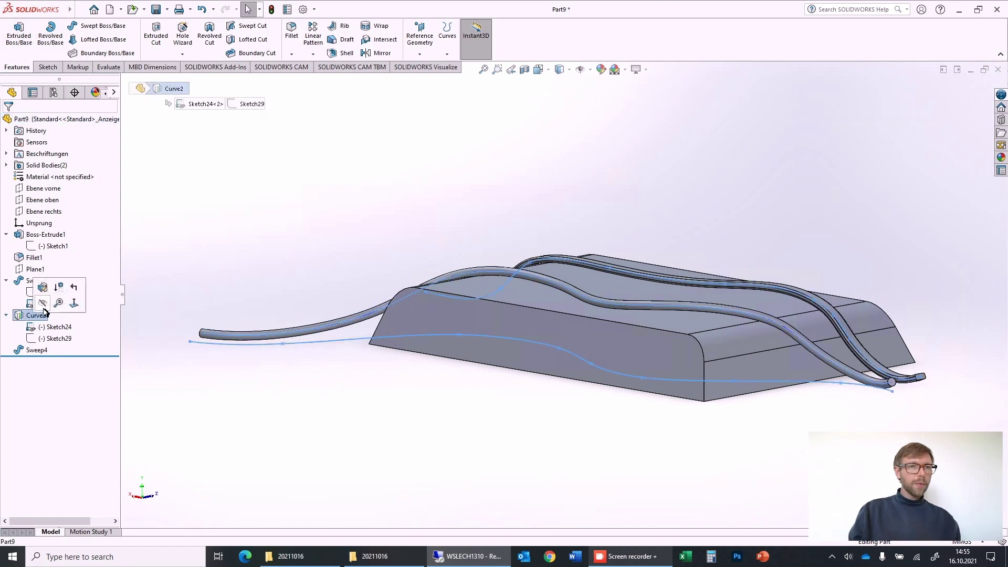
click(456, 232)
middle_drag(456, 234, 549, 258)
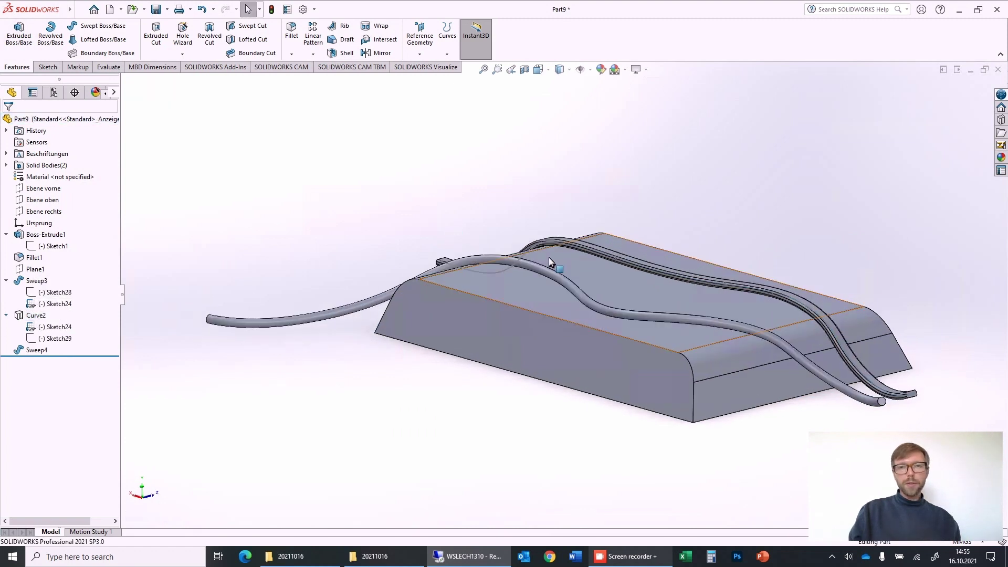
click(523, 257)
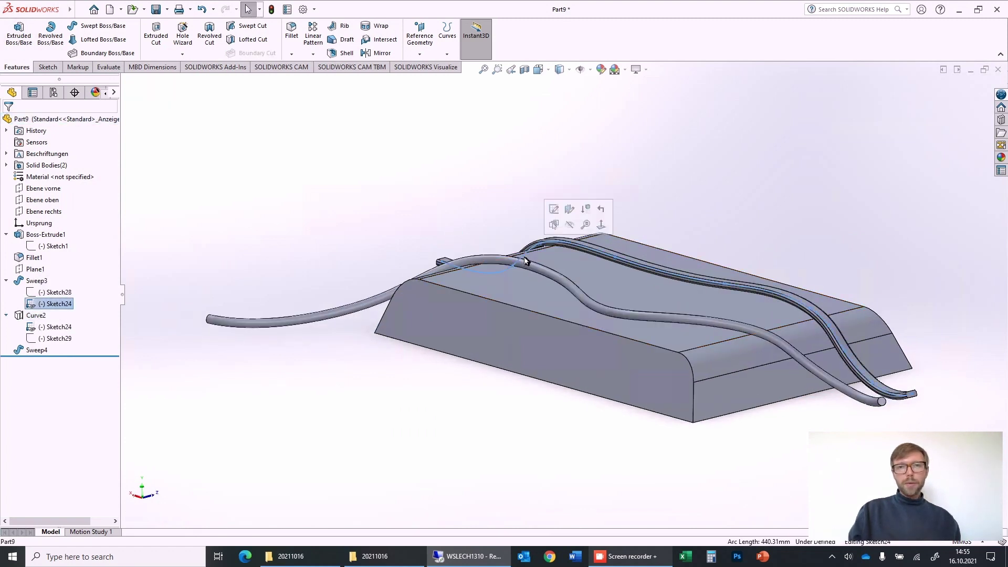
click(573, 229)
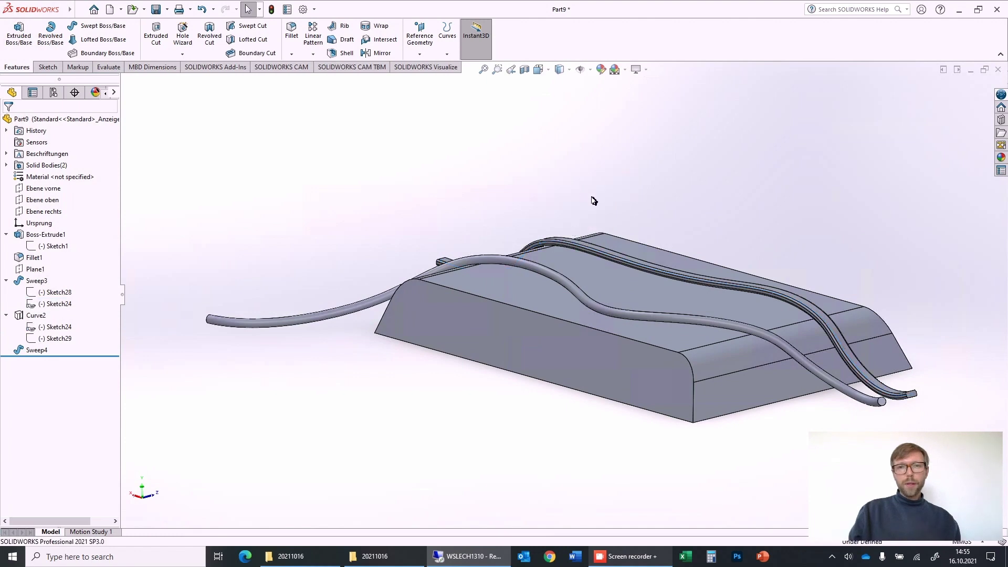
middle_drag(593, 201, 168, 198)
scroll(325, 224, down, 3)
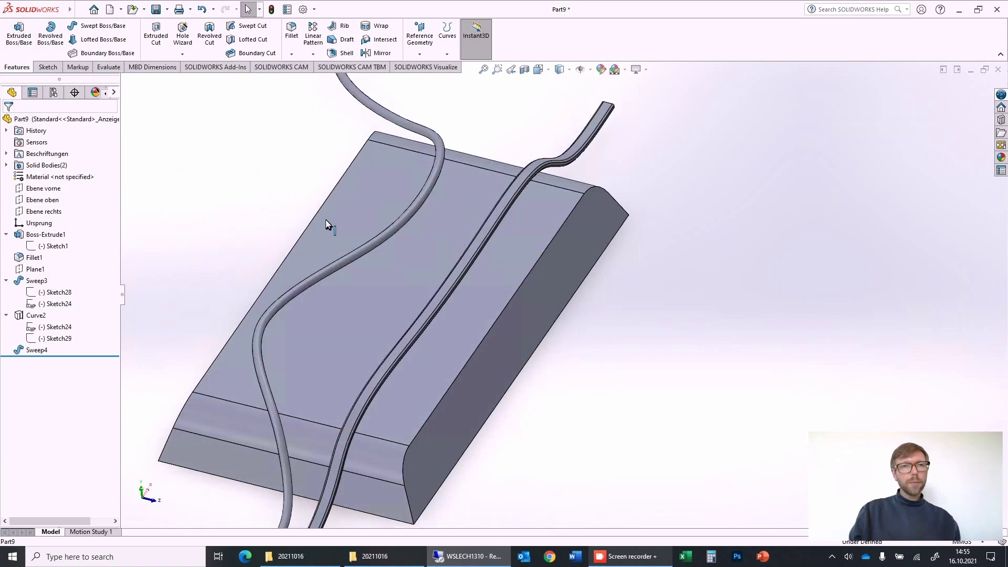
middle_drag(325, 223, 374, 264)
scroll(374, 263, up, 3)
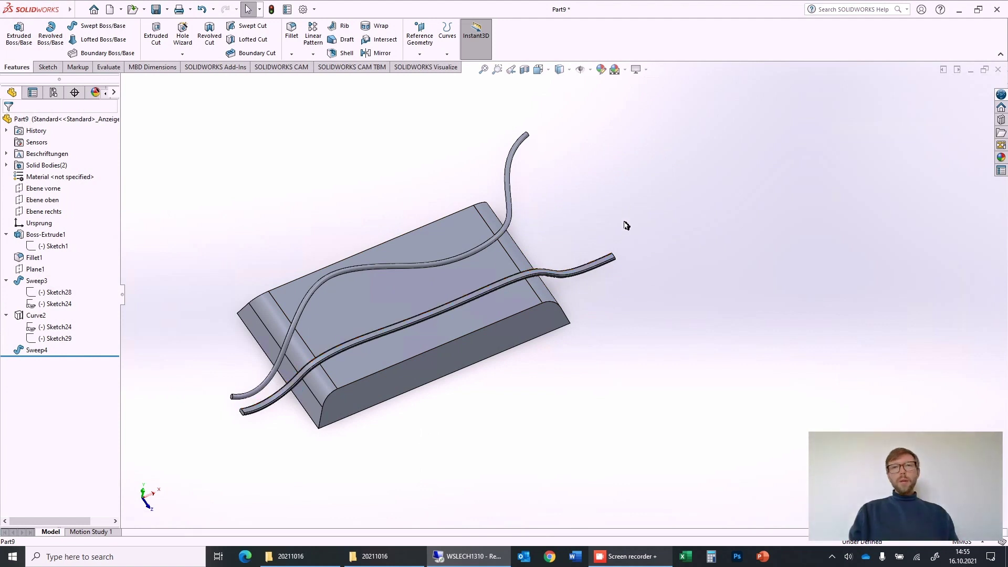
middle_drag(626, 226, 517, 219)
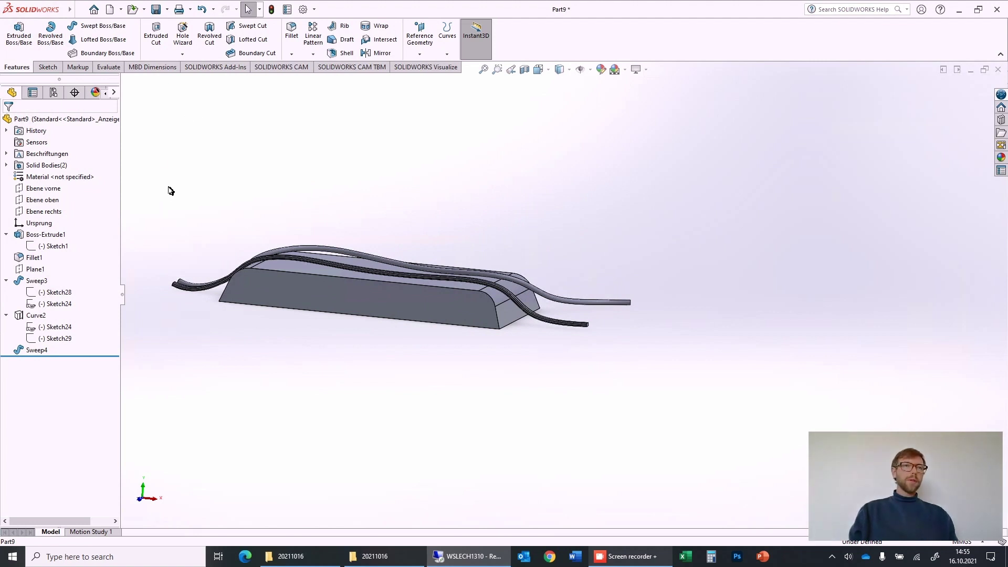
middle_drag(463, 209, 209, 360)
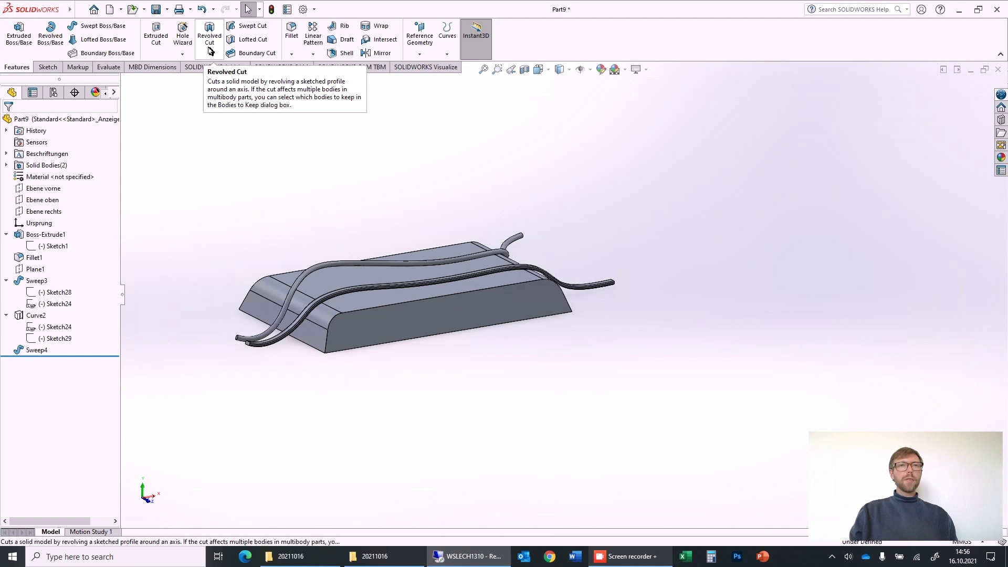
- Delete the Sweep4 tube from the FeatureManager tree, leaving Curve2 in place
right_click(27, 355)
click(54, 404)
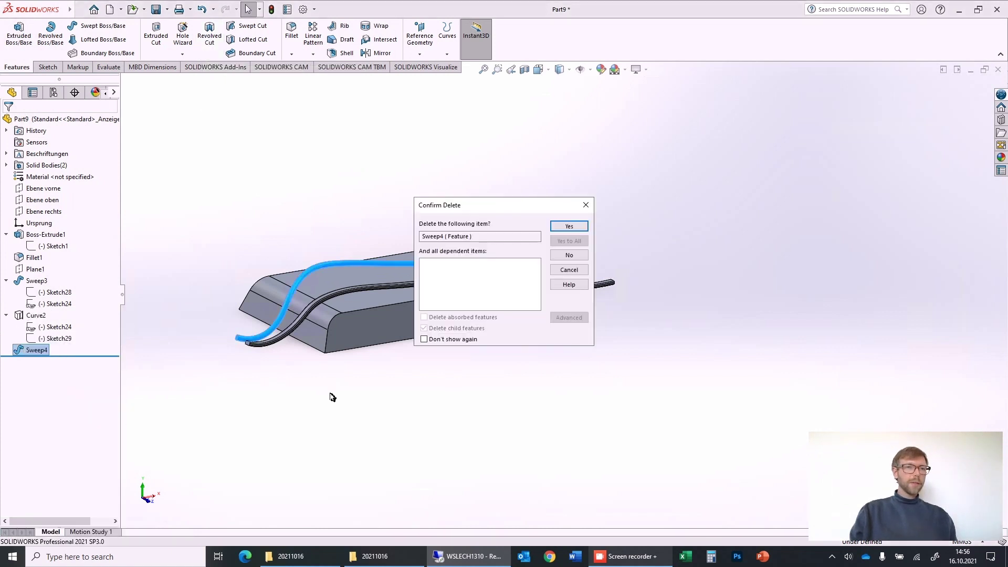
click(566, 226)
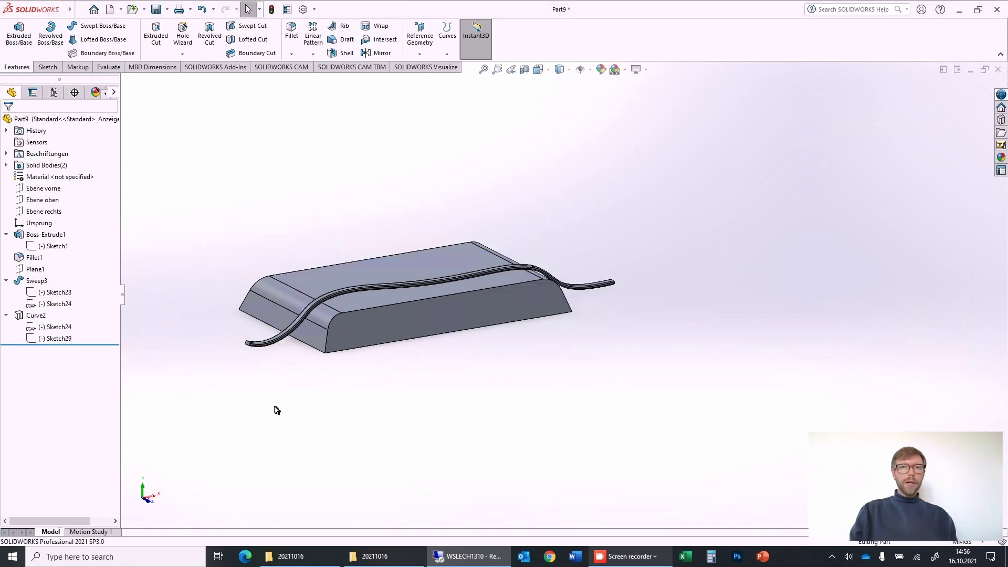
click(36, 315)
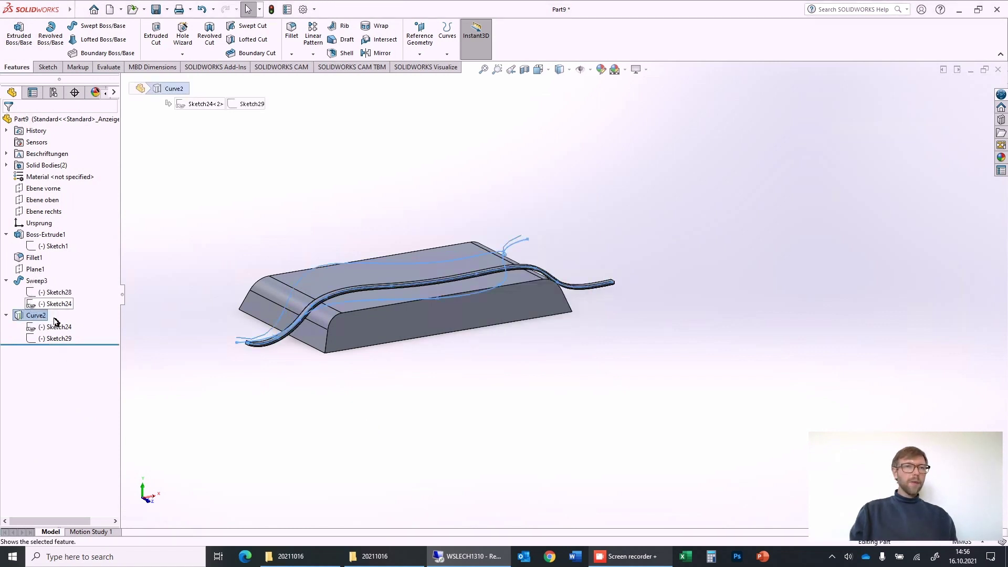
click(232, 381)
scroll(323, 260, down, 4)
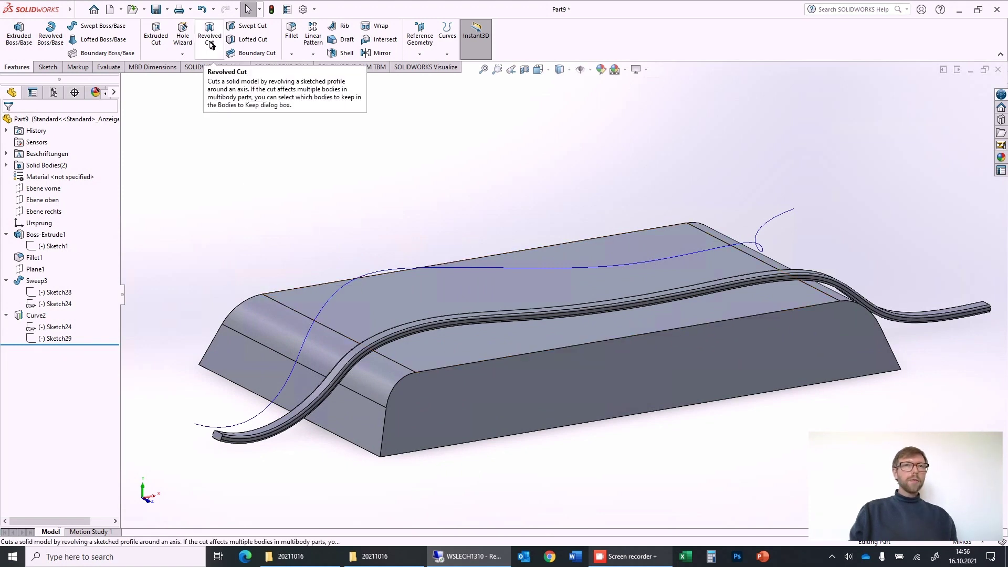
- Create a Swept Cut with a 20 mm circular profile along Curve2
click(248, 27)
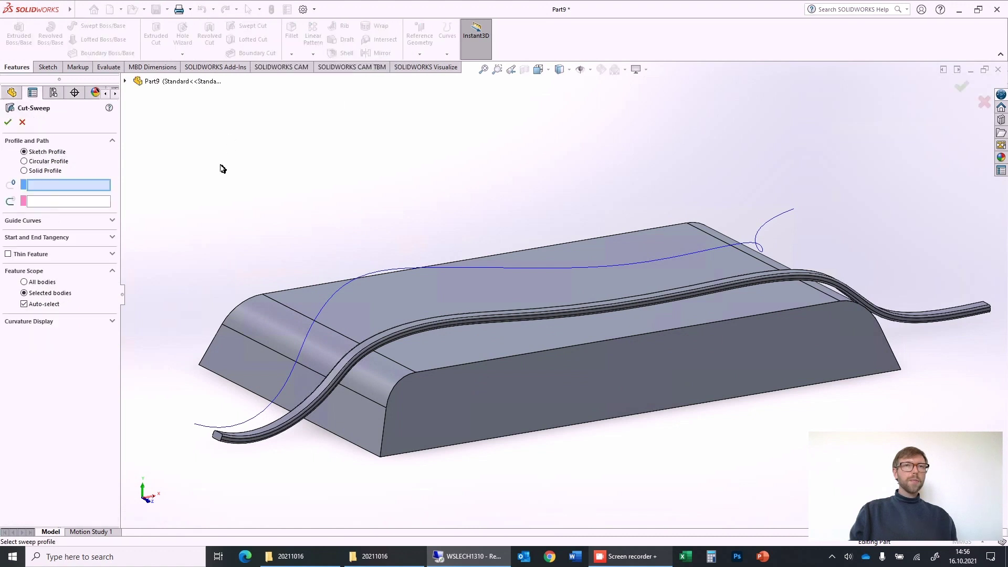
click(24, 161)
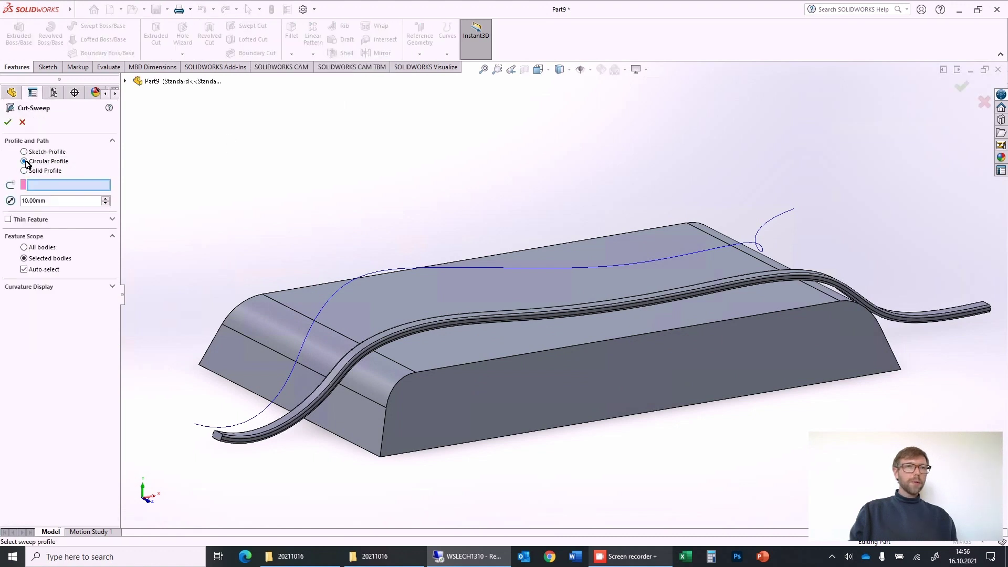
click(290, 375)
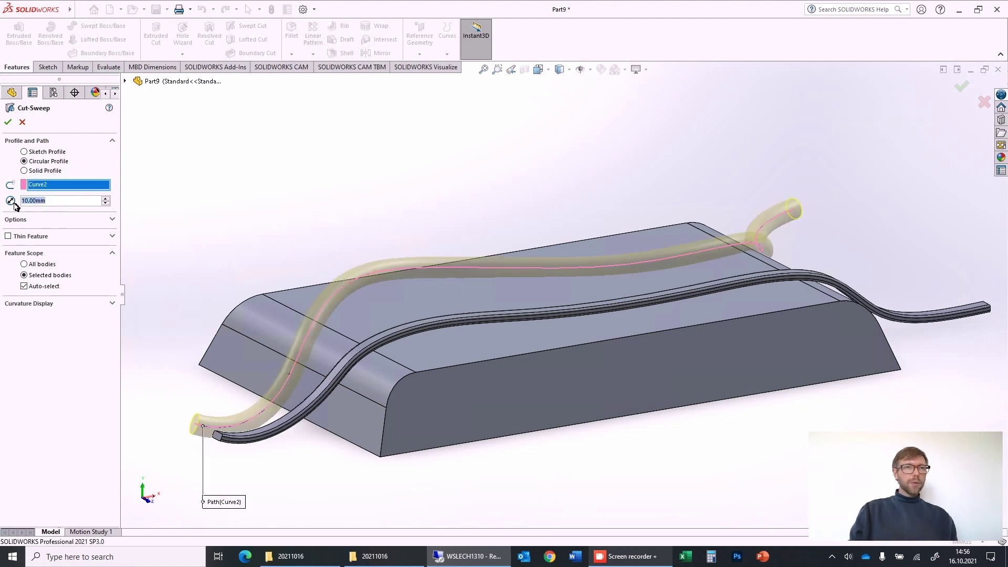
text(20)
key(Return)
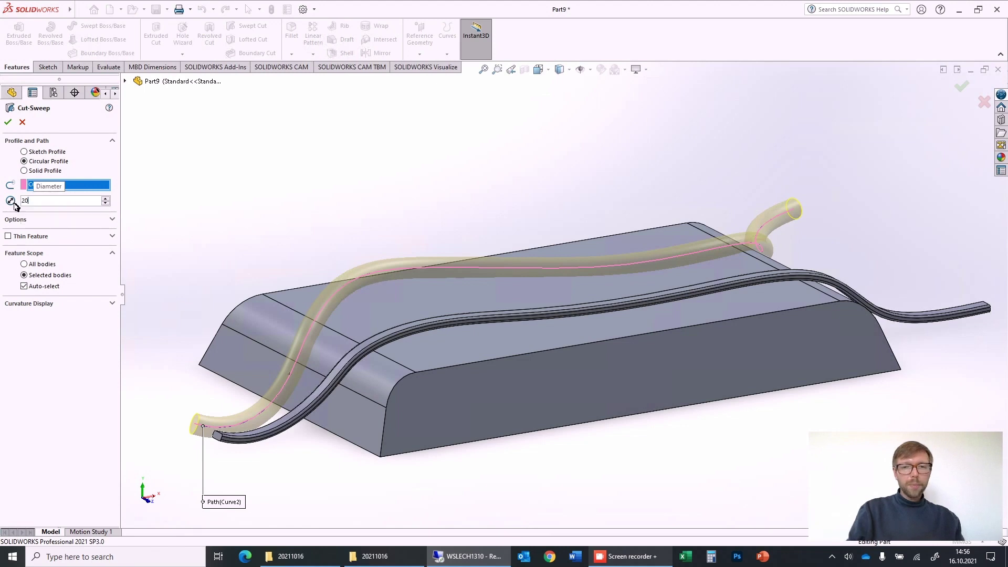
middle_drag(360, 166, 338, 138)
click(8, 122)
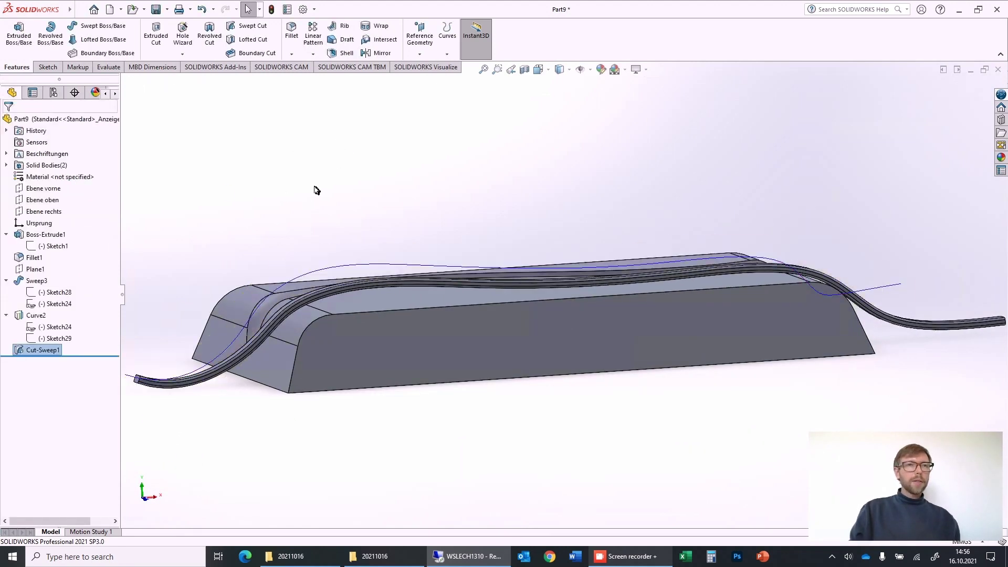
middle_drag(338, 200, 340, 274)
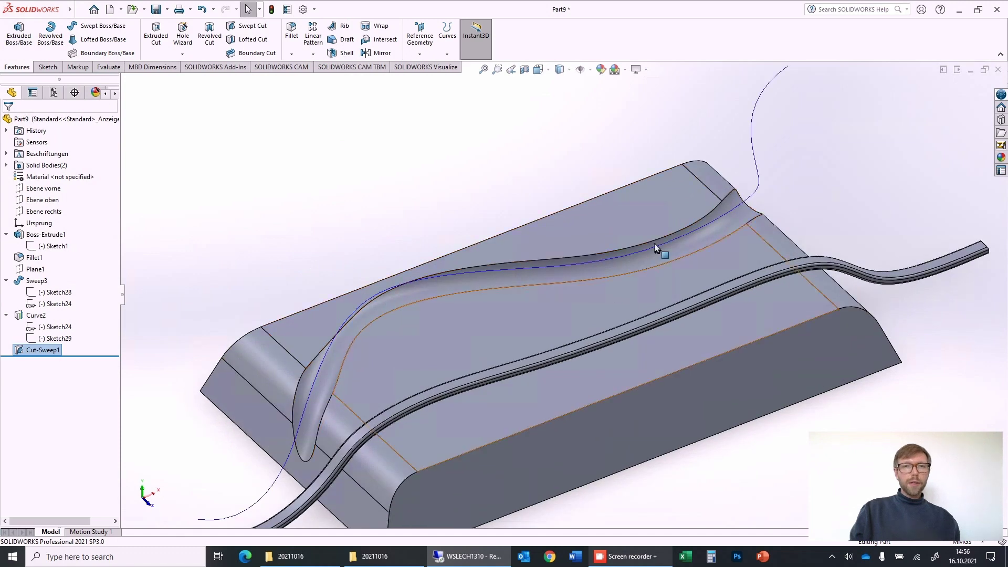
middle_drag(737, 215, 443, 313)
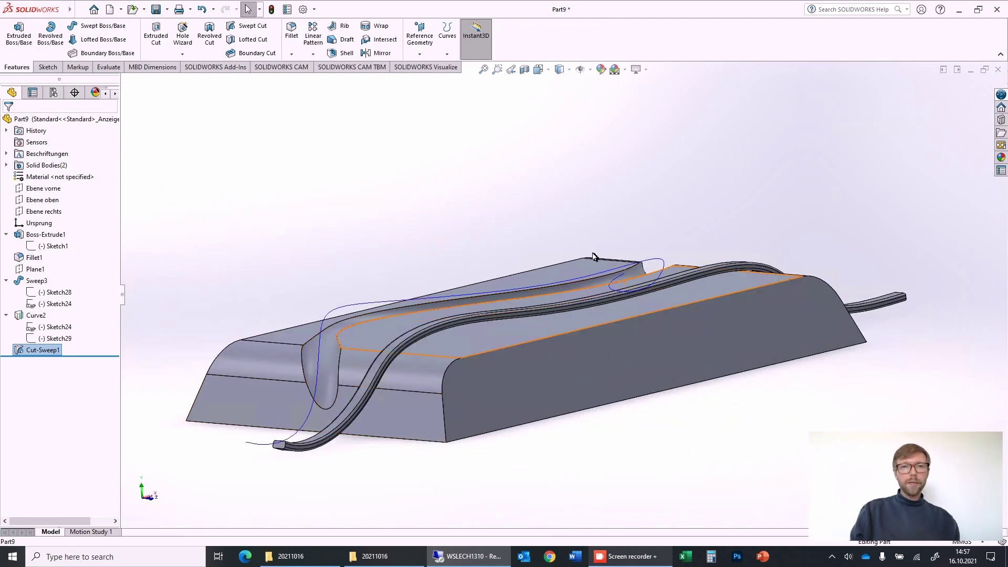
middle_drag(550, 255, 490, 317)
click(490, 317)
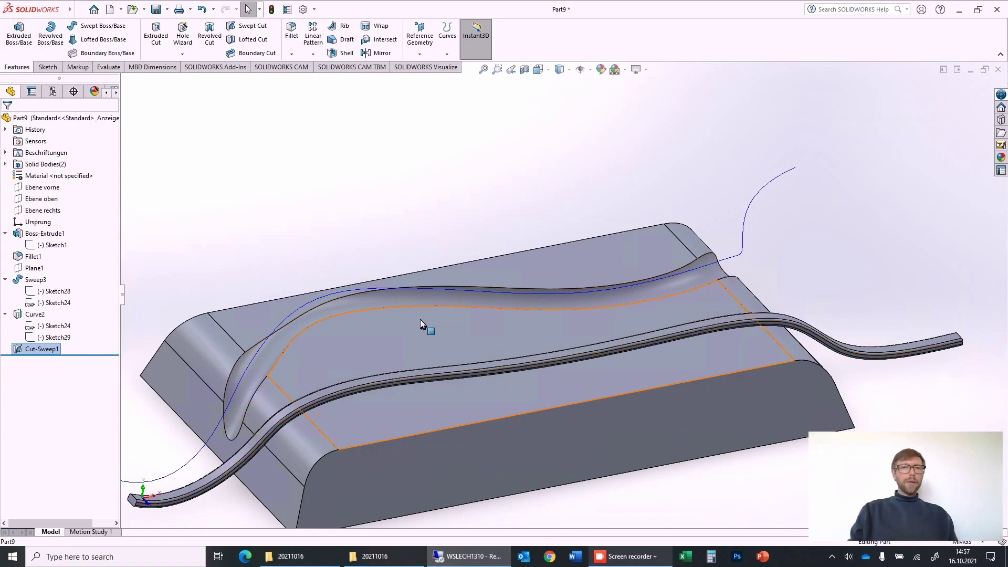
click(289, 242)
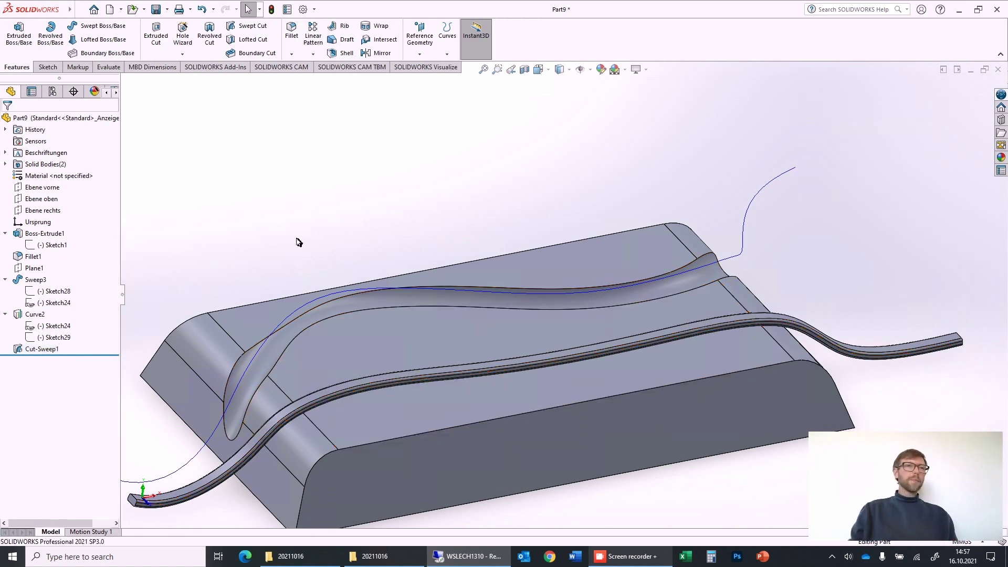
key(z)
middle_drag(386, 260, 416, 275)
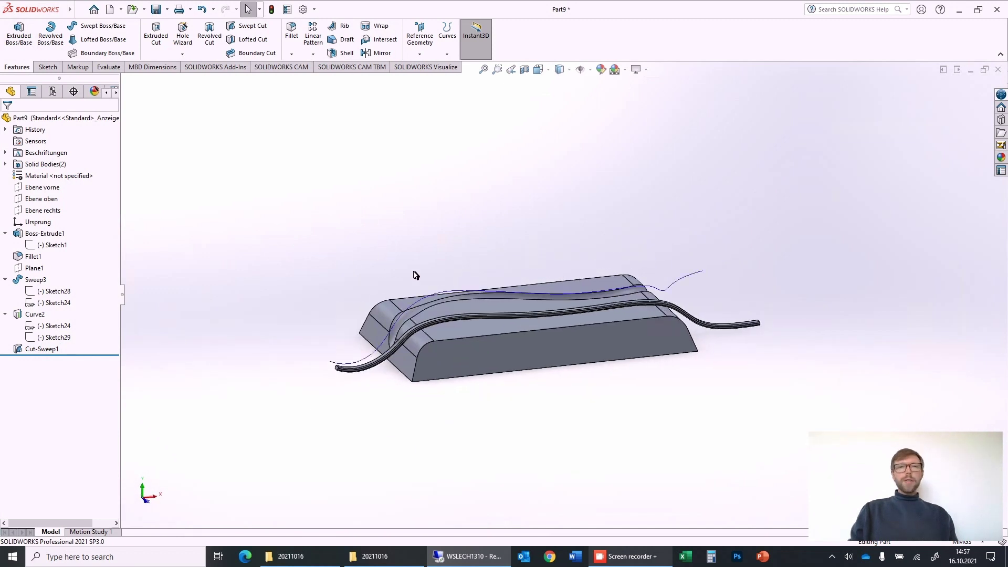